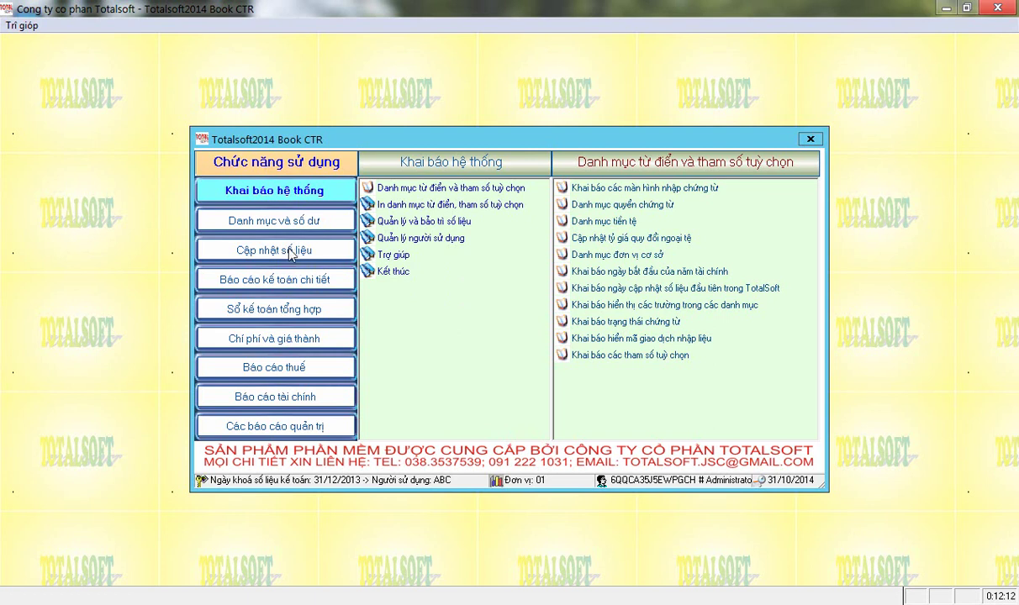
Open the Phiếu kế toán entry screen from the general vouchers (Chứng từ tổng hợp) under Cập nhật số liệu.
left_click(290, 252)
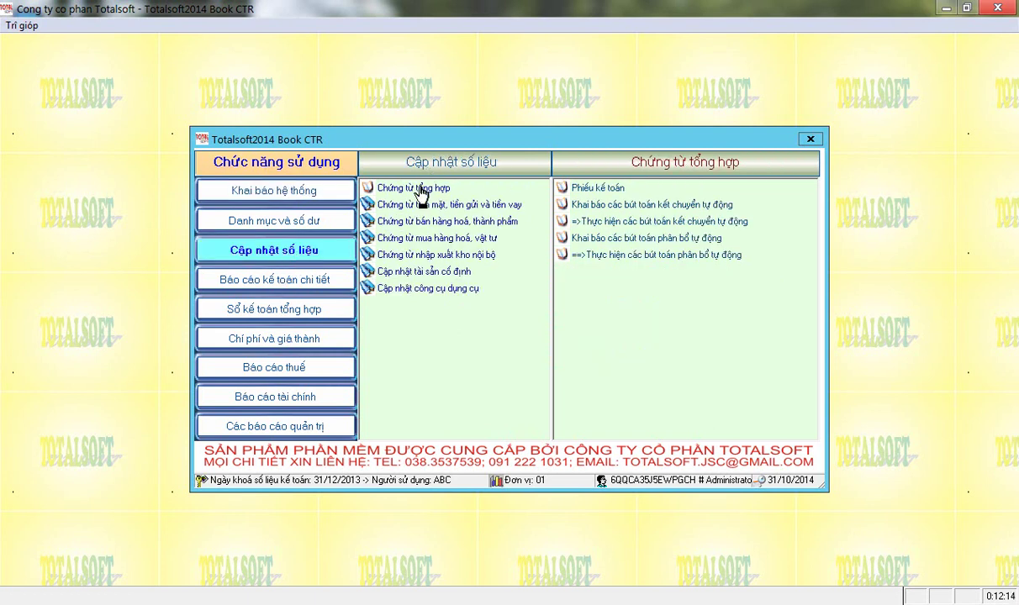
left_click(578, 190)
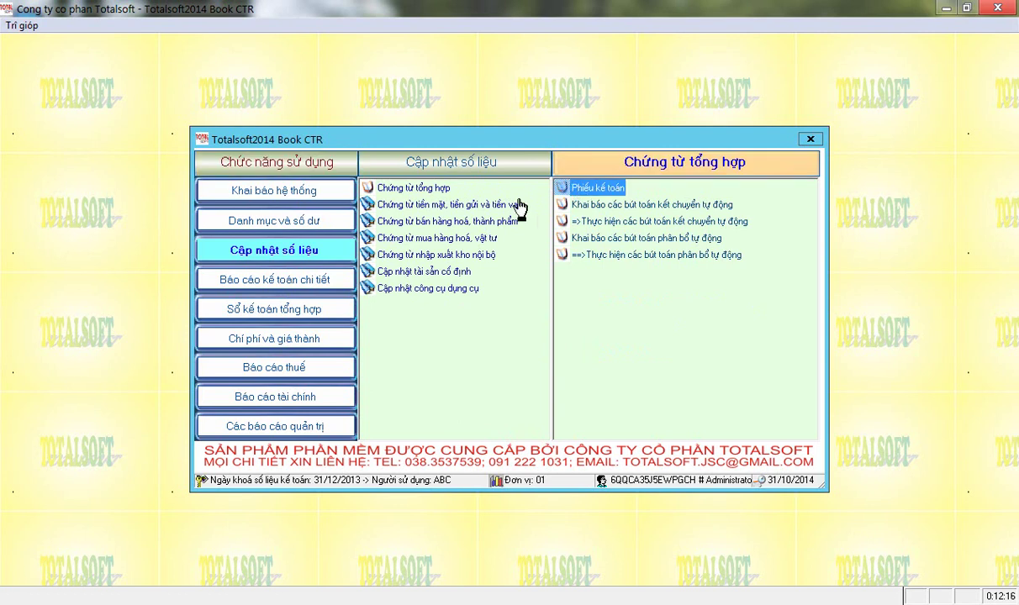
left_click(389, 187)
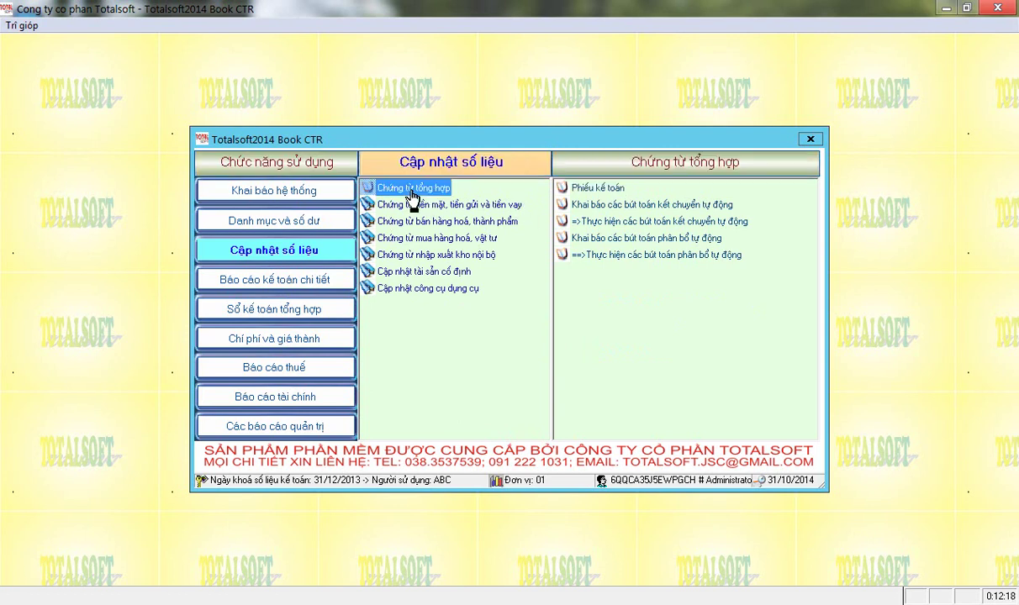
double_click(594, 188)
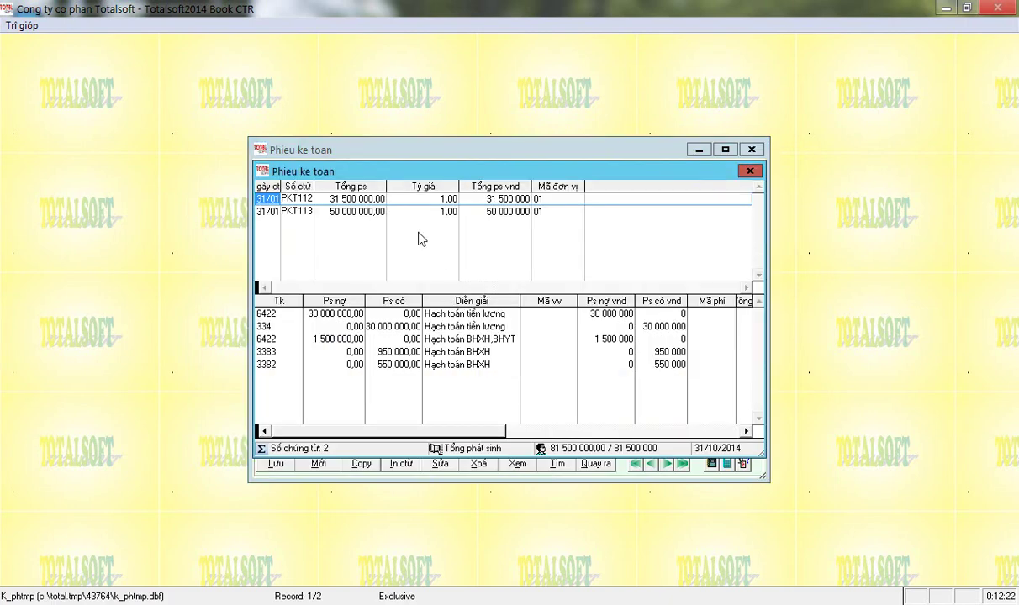
Delete the two existing accounting vouchers, PKT112 and PKT113, confirming each deletion.
left_click(349, 212)
left_click(363, 199)
left_click(478, 463)
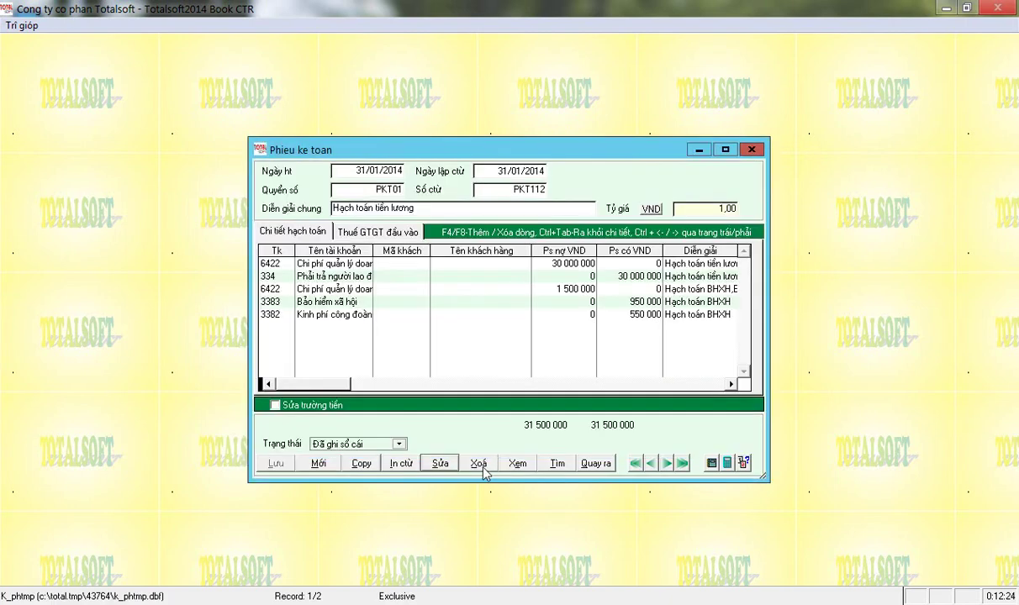
left_click(461, 335)
left_click(469, 461)
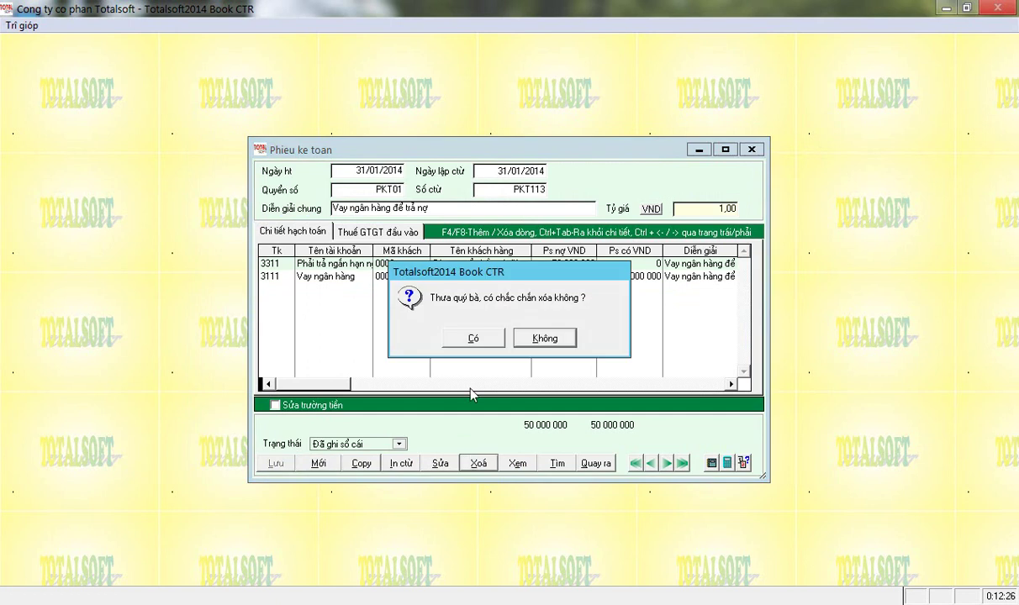
left_click(450, 320)
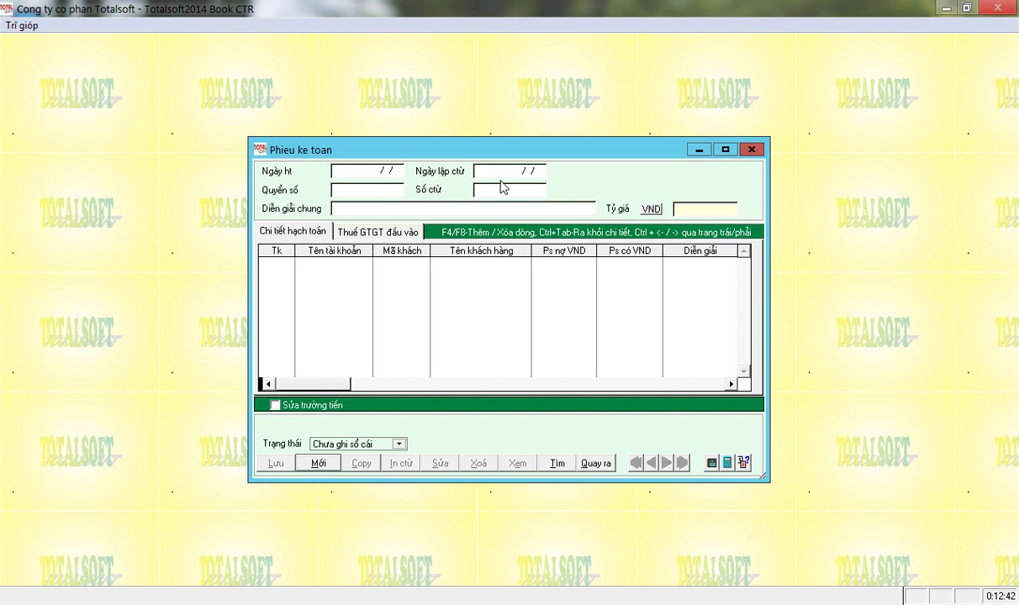
Create a new voucher dated 31/01/2014 with the general description "Hạch toán lương và các khoản trích theo lương".
left_click(318, 463)
type("3101")
key("Return")
key("Return")
type("Hạch toá")
type("n lương")
type(" và các khac")
type("s")
type("oản trích")
type(" theo lươn")
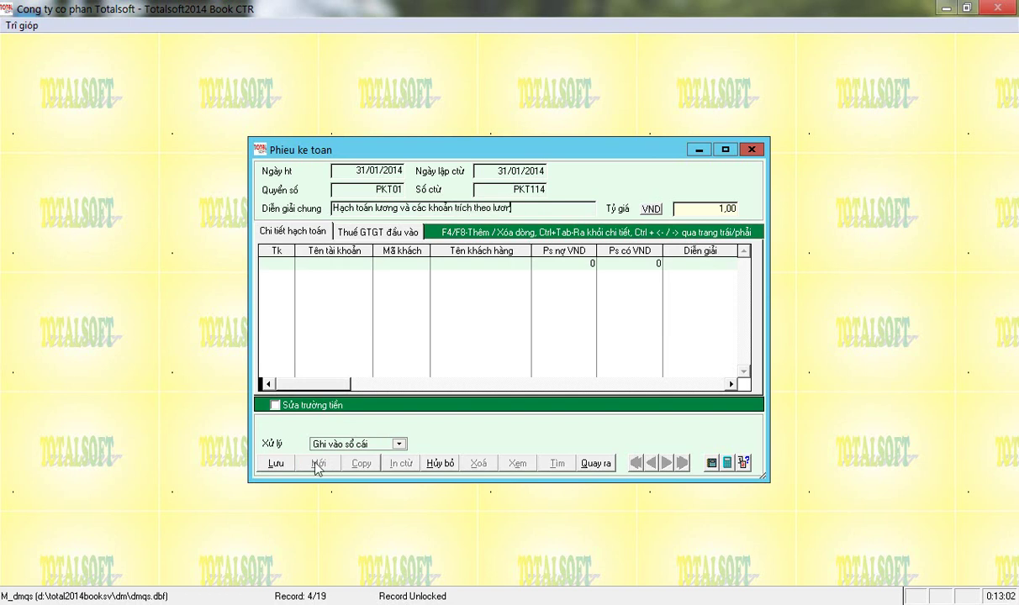
type("g")
key("Return")
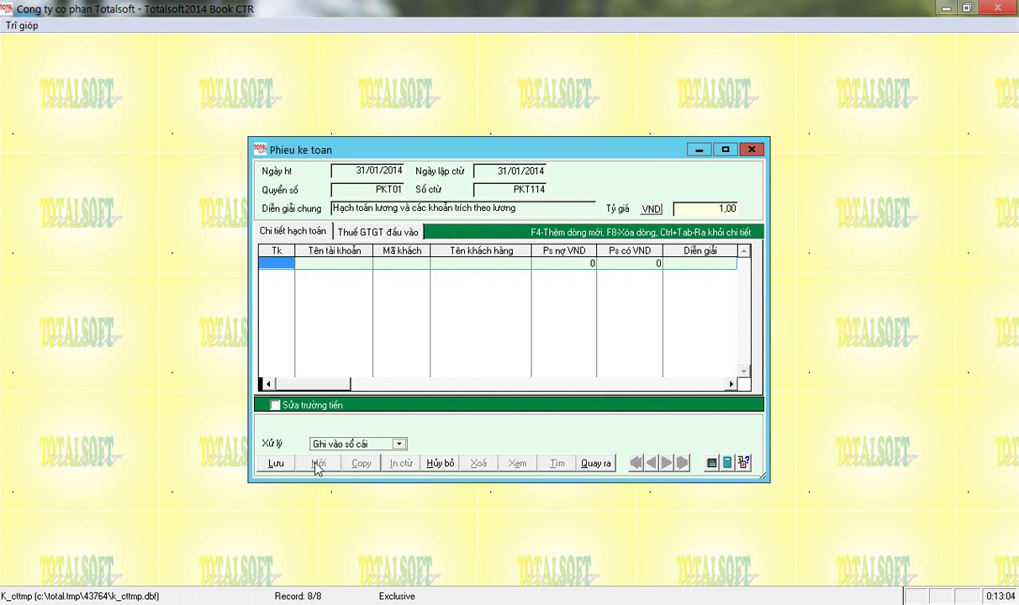
Enter the first detail line as account 6422 with a debit of 30 000 000 VND and entry group 1.
type("6422")
key("Return")
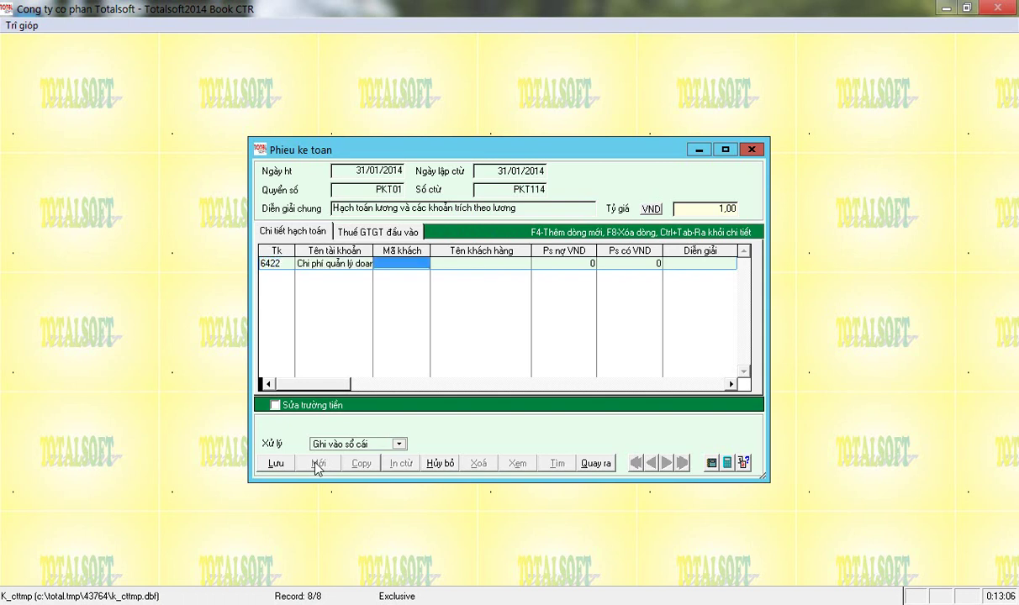
key("Return")
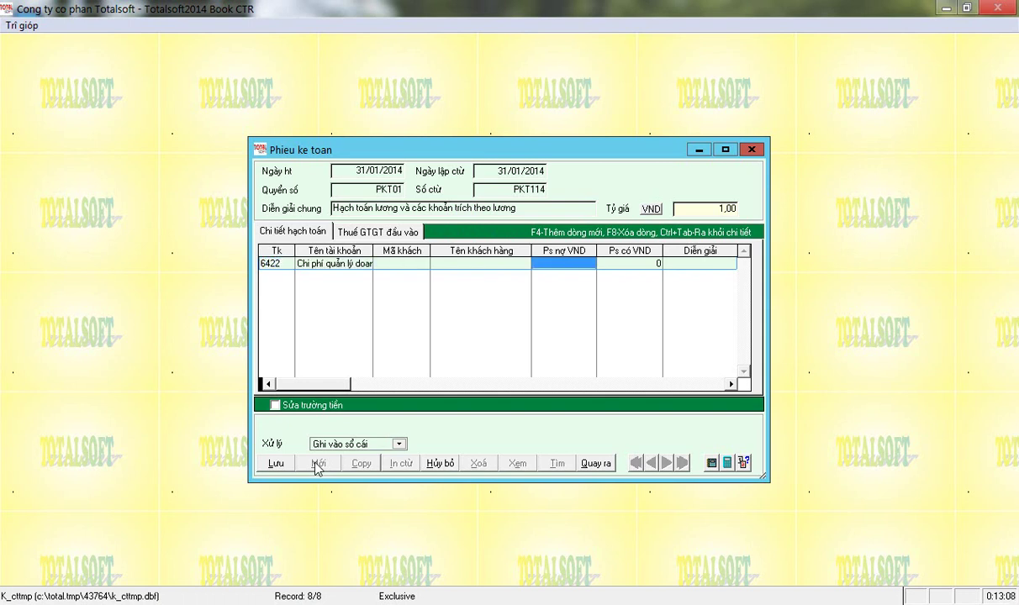
key("shift+Tab")
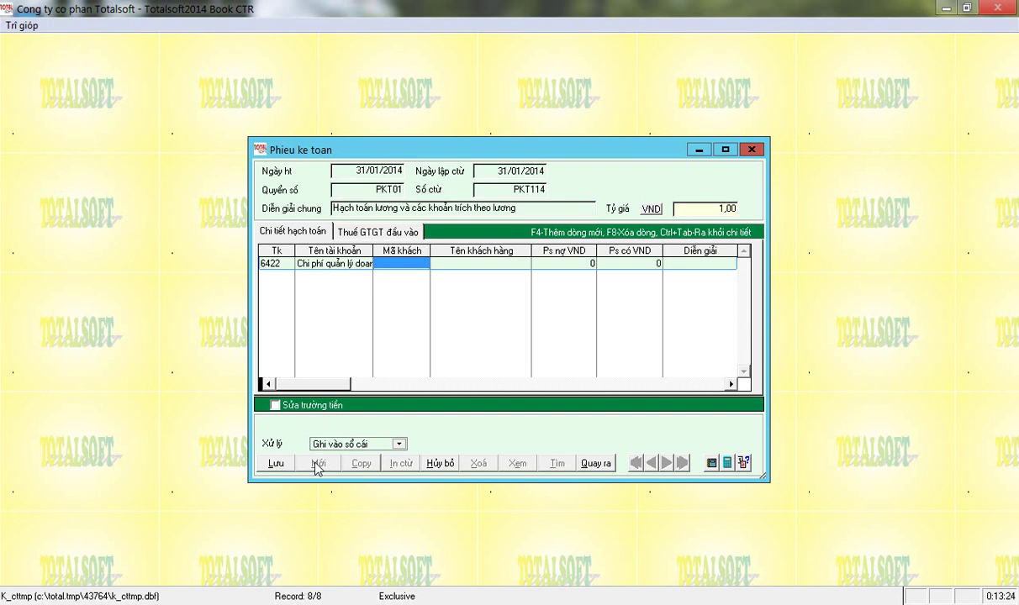
key("Return")
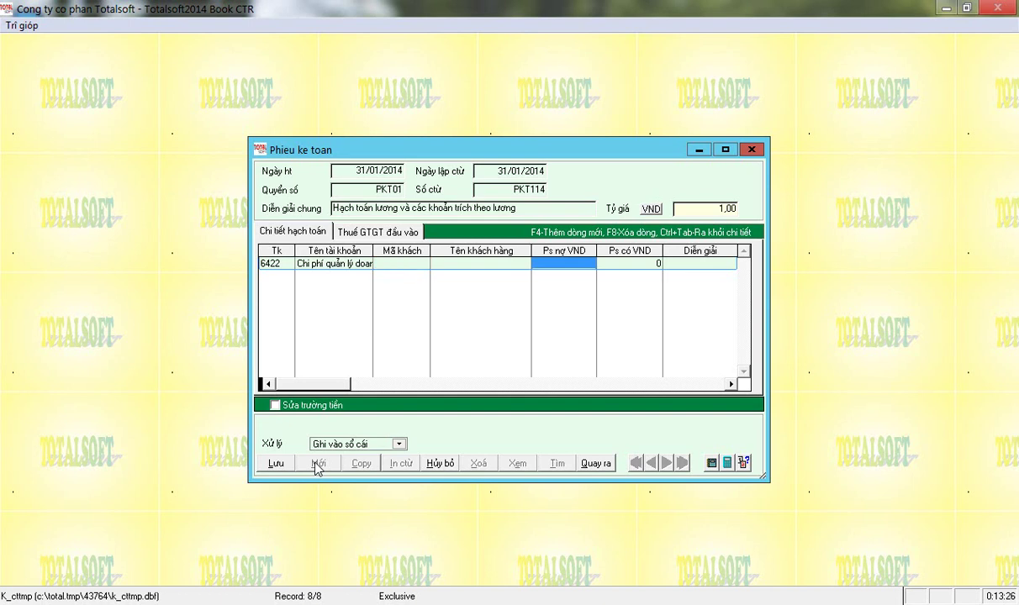
type("30 000 000")
key("Return")
key("Return")
key("Return")
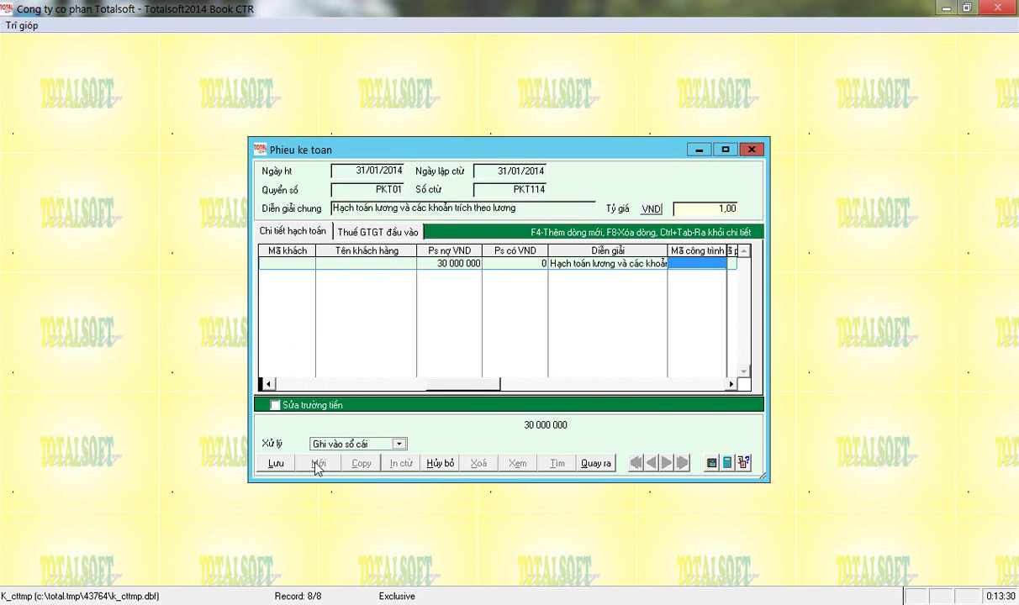
key("Return")
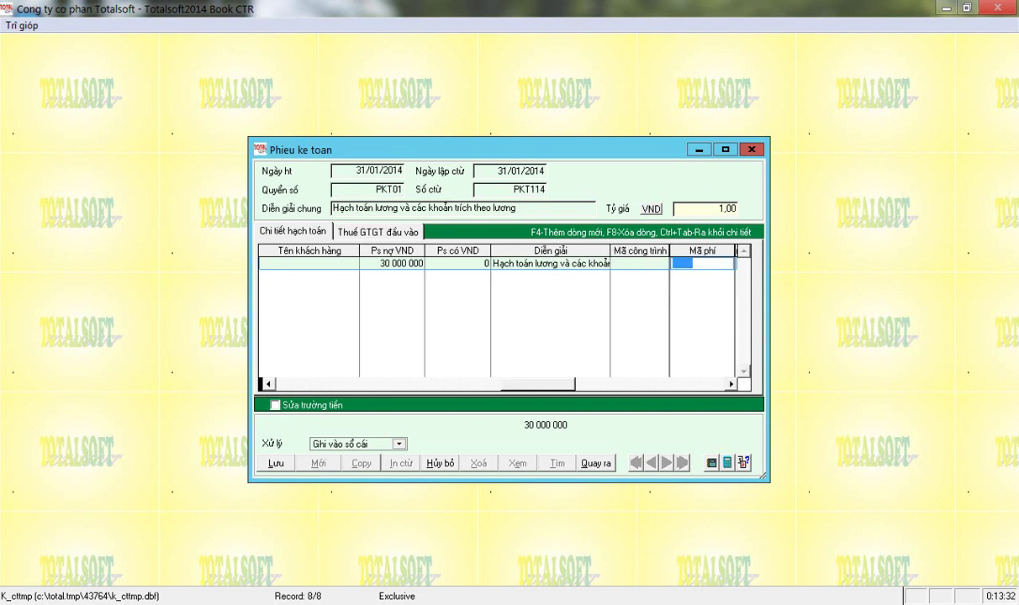
key("Return")
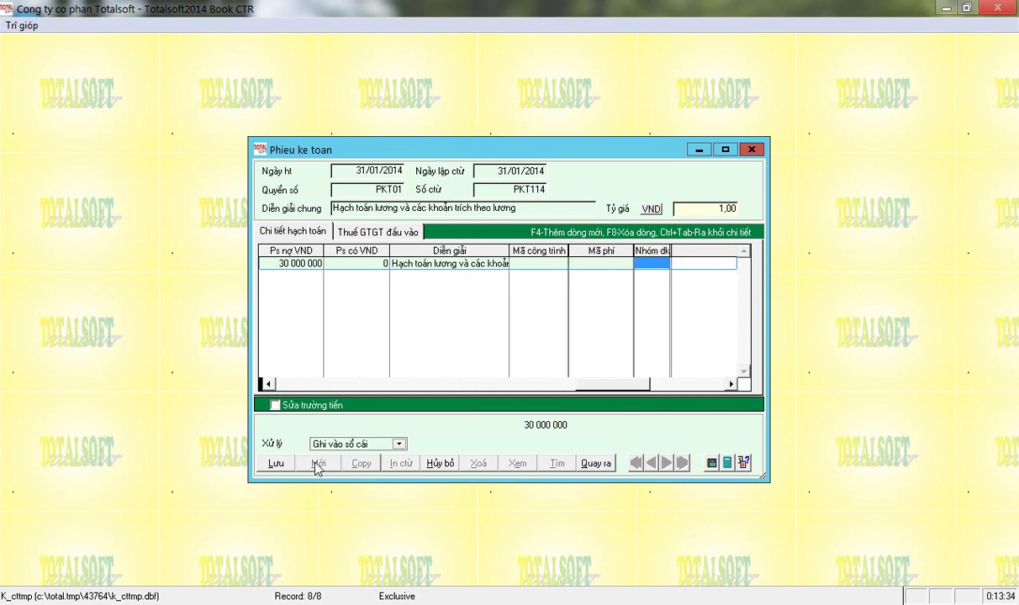
type("1")
key("Return")
Add account 334 as the second line with a credit of 30 000 000 VND.
type("334")
key("Return")
key("Return")
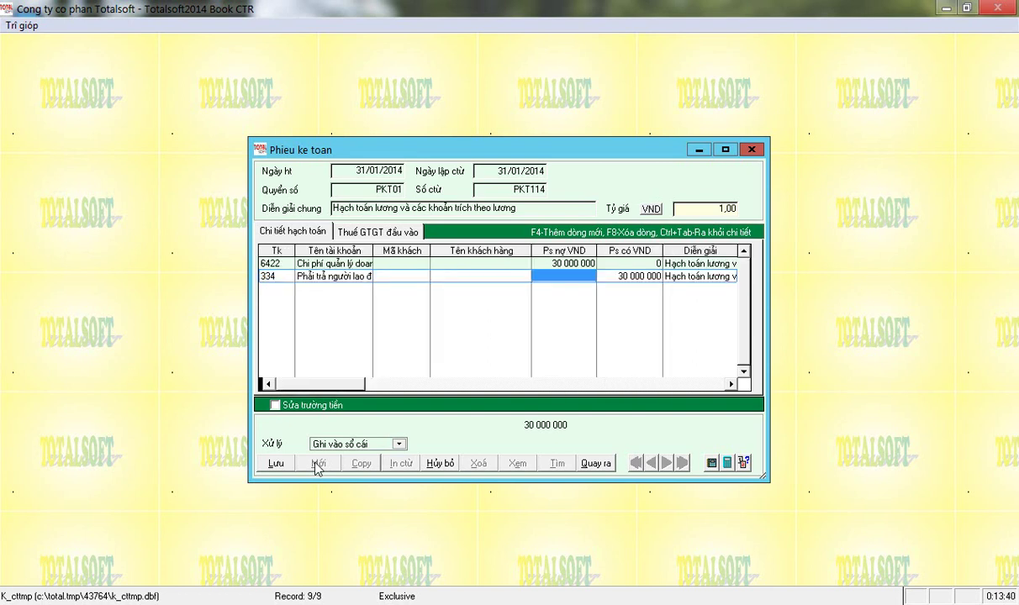
key("Return")
key("Return")
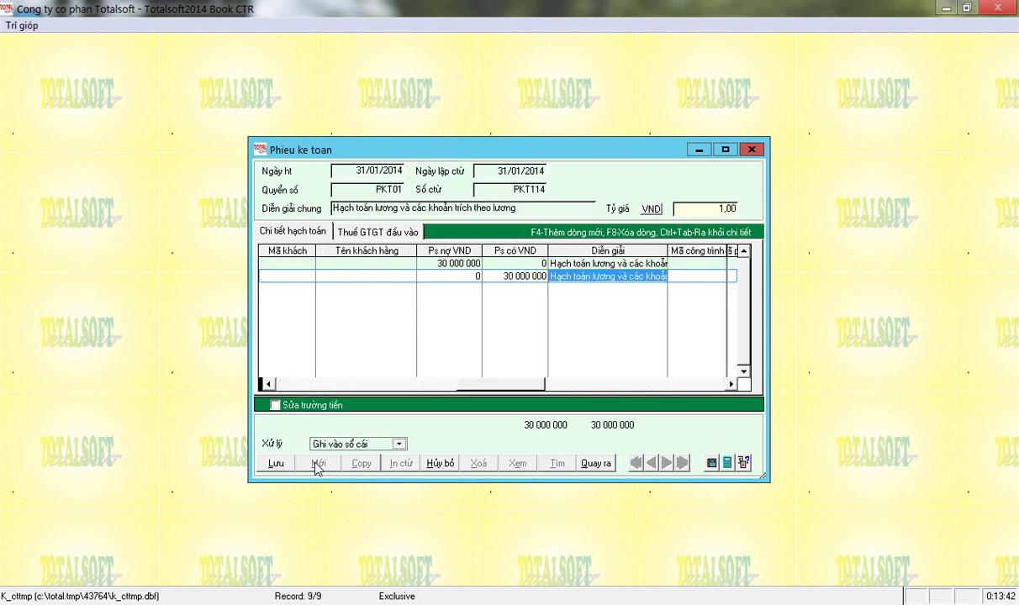
Compare the debit and credit amounts of the 6422 and 334 lines.
key("Left")
key("Left")
key("Up")
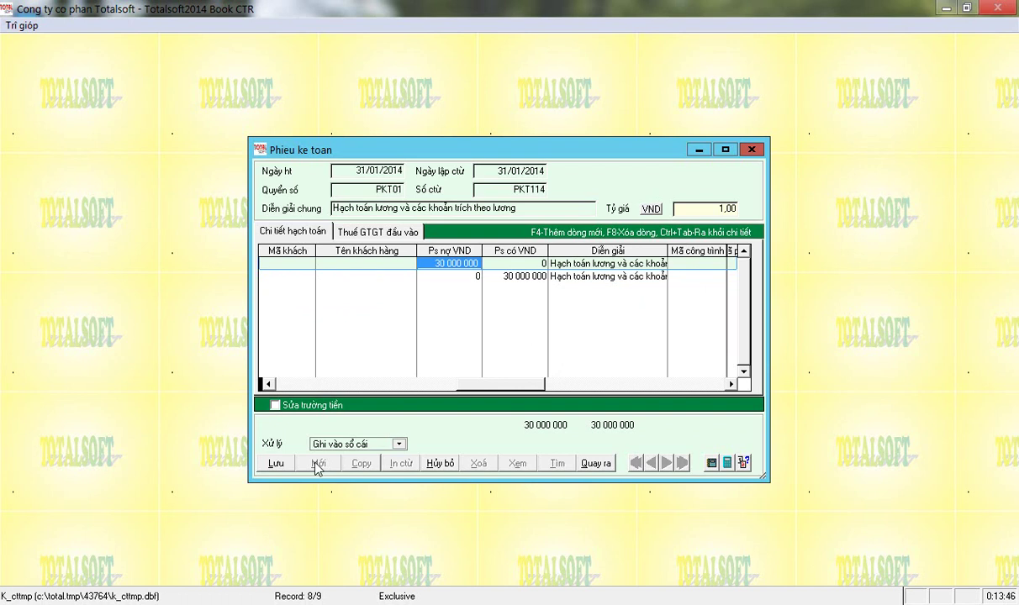
key("Right")
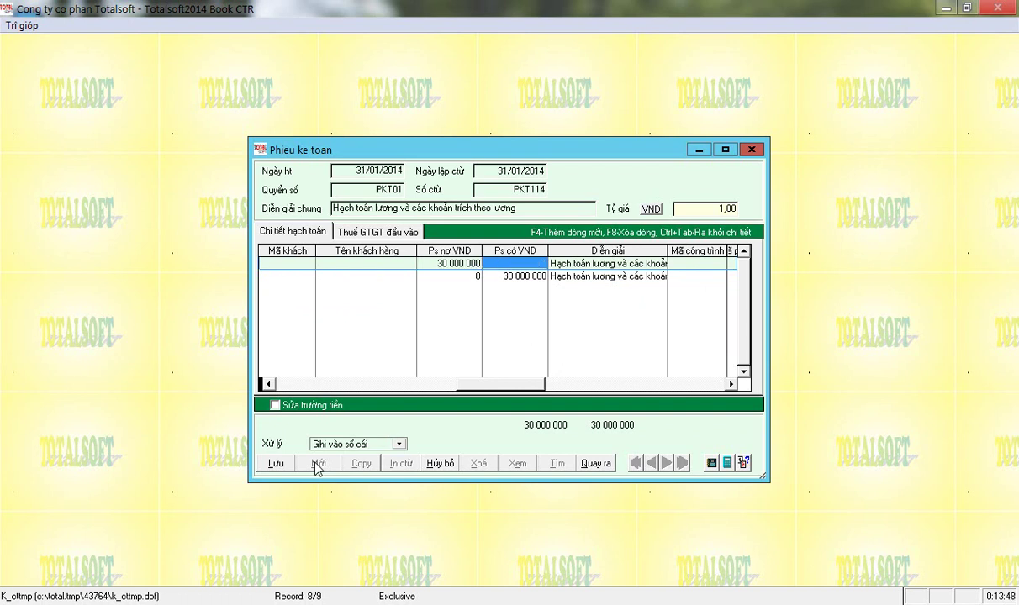
key("Down")
key("Up")
key("Down")
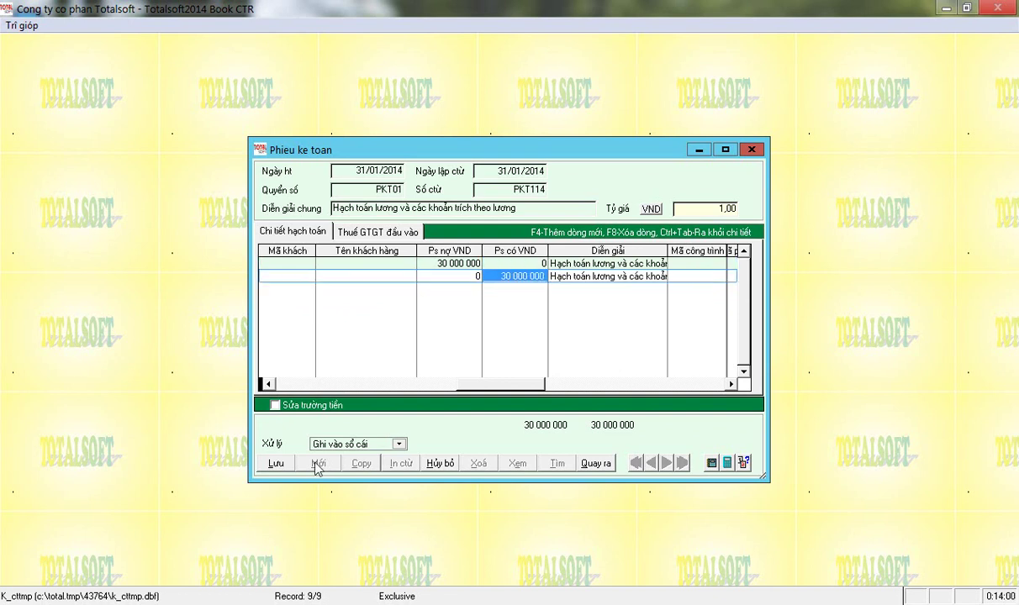
Keep entry group 1 on the 334 line, check it against the 6422 line, and start a new detail line.
key("Return")
key("Return")
key("Return")
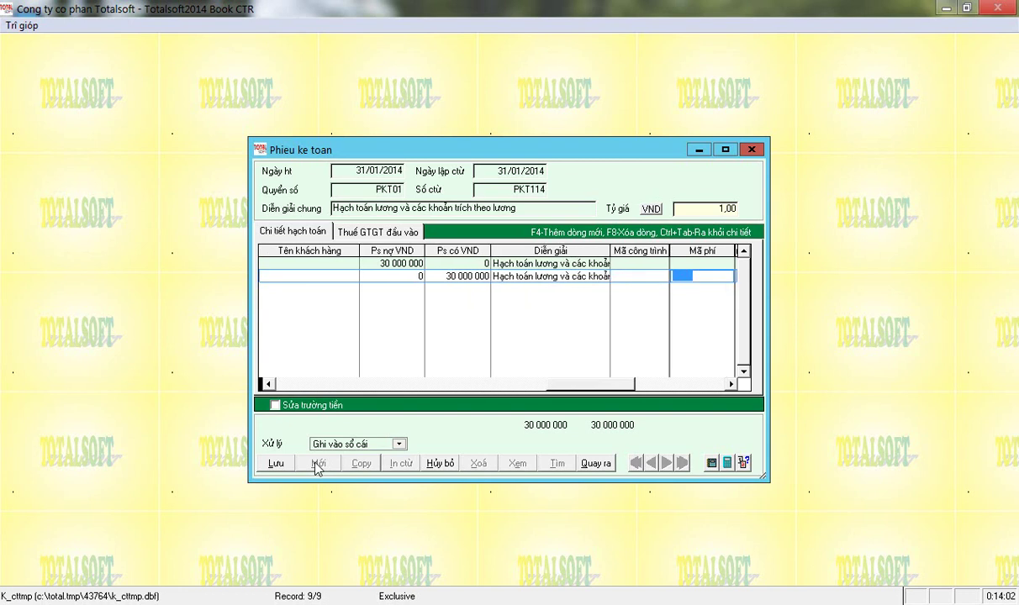
key("Return")
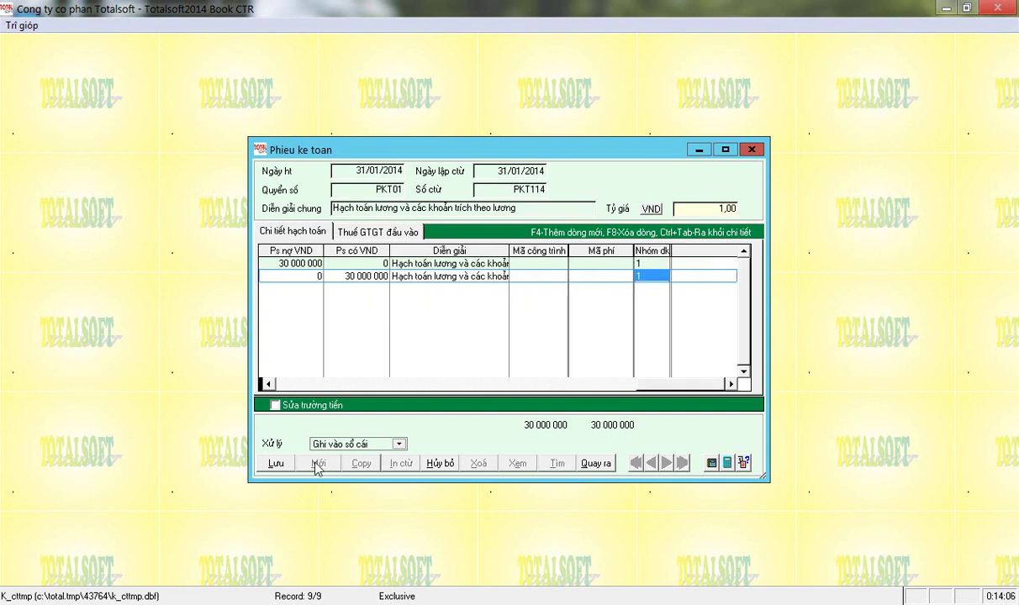
key("Up")
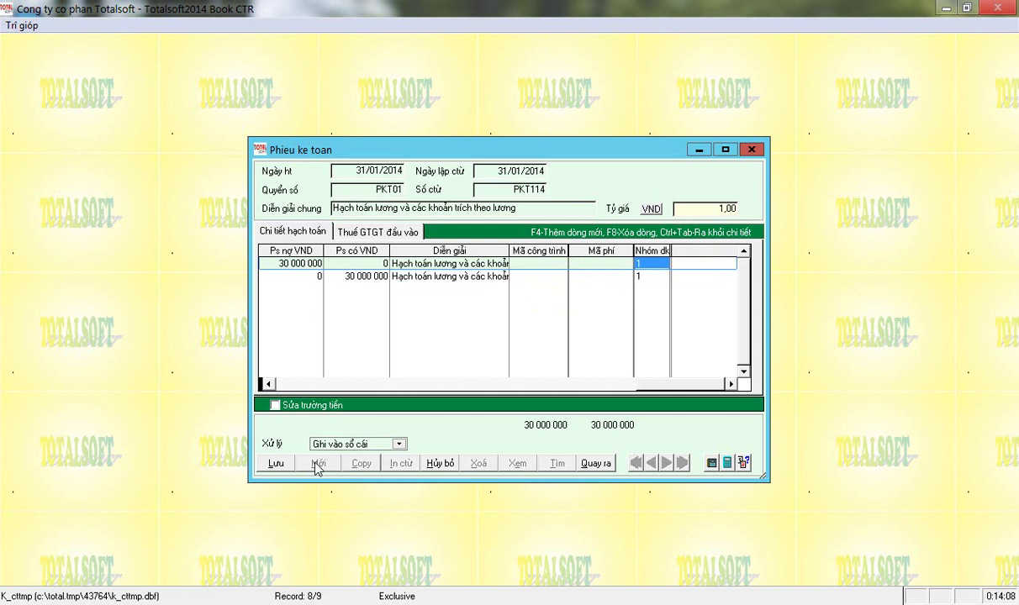
key("Down")
key("Up")
key("Down")
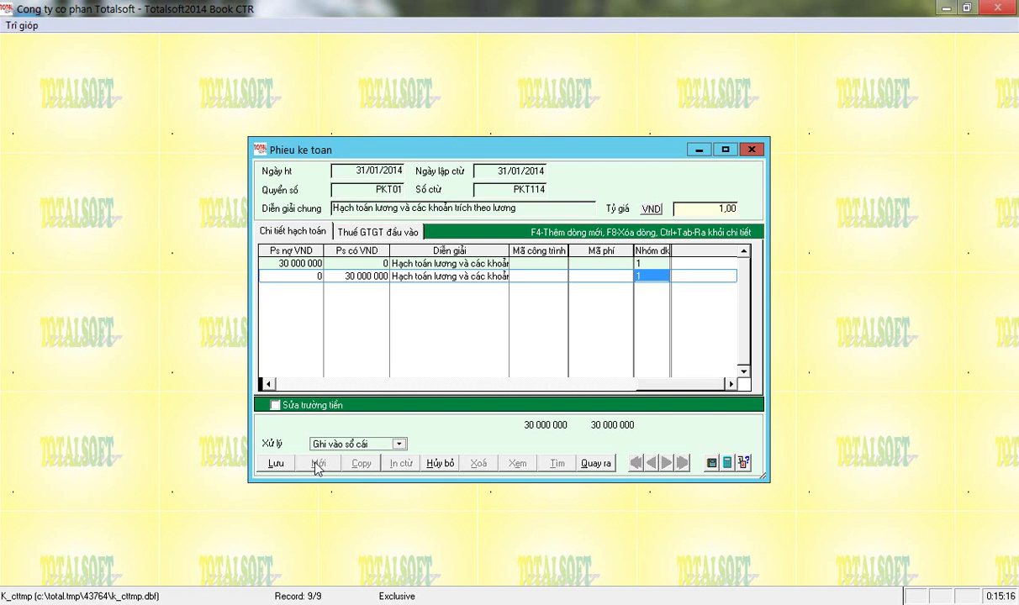
key("Return")
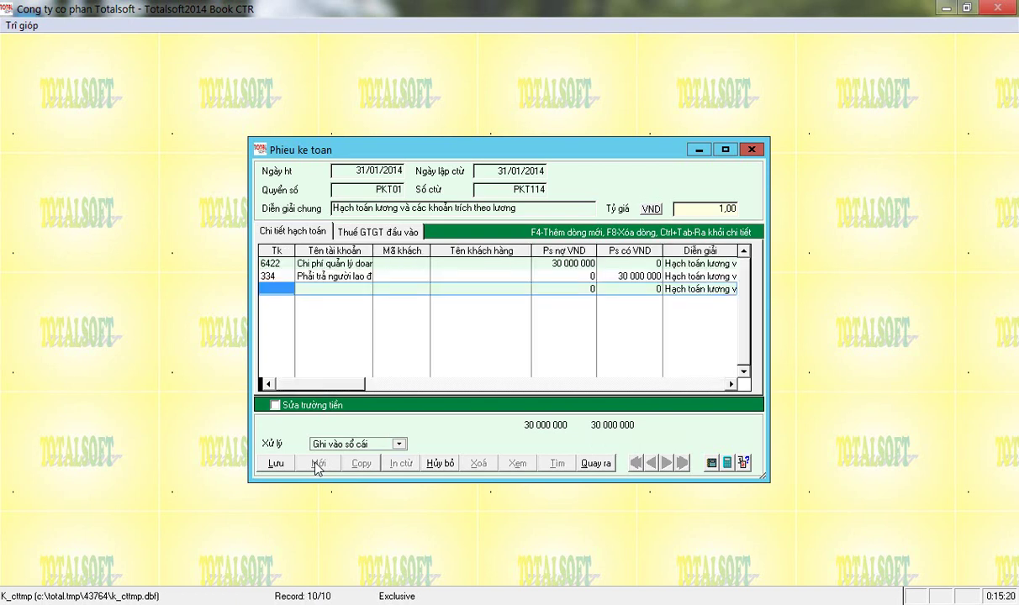
Enter account 6422 on the third line with a debit of 1 500 000 VND.
type("6422")
key("Return")
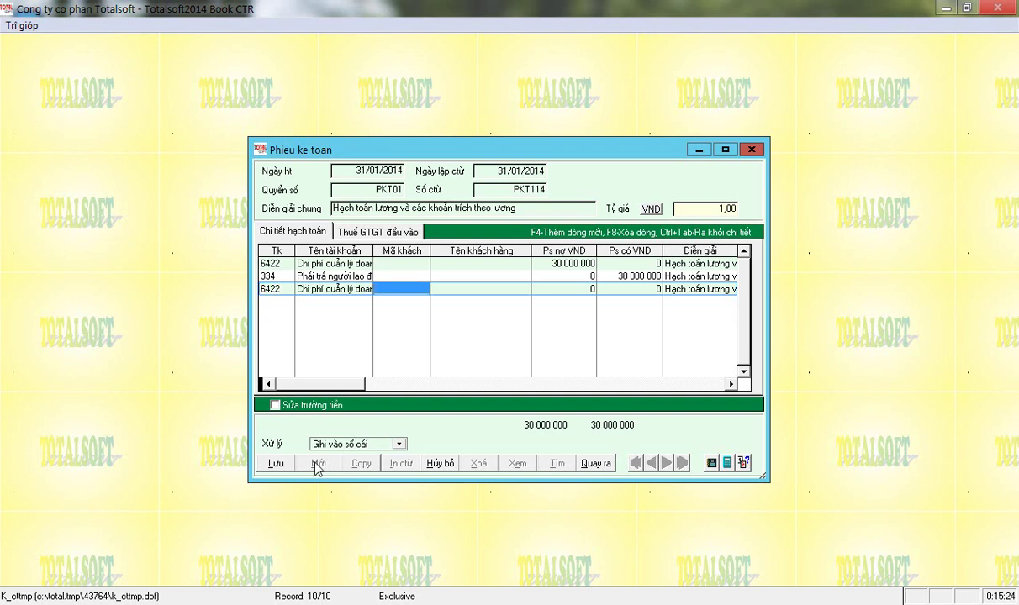
key("Return")
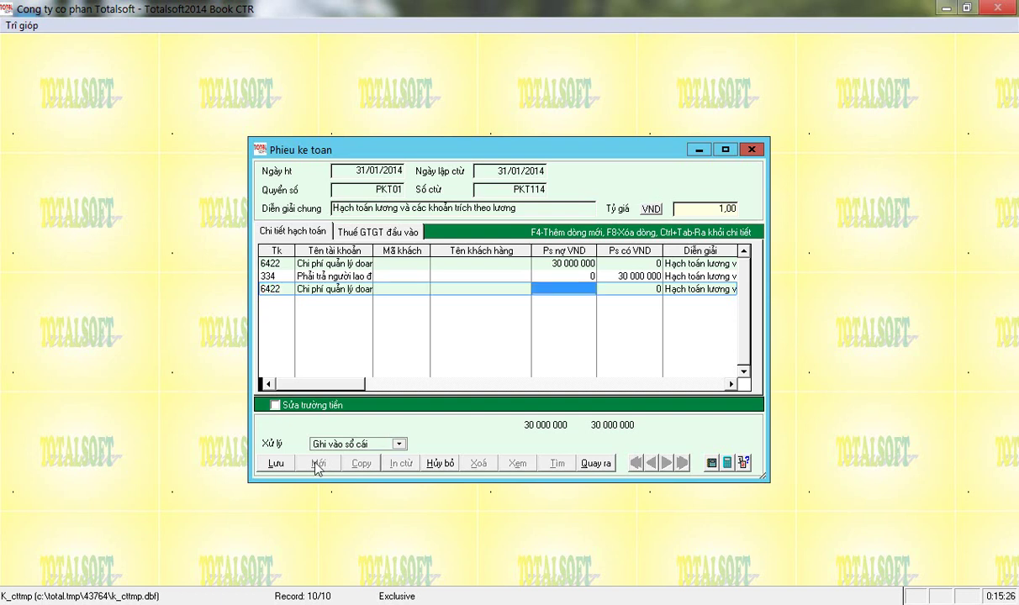
type("1500000")
key("Return")
key("Return")
Change the third line's description to "Hạch toán BHXH, BHYT" and set its entry group to 2.
key("BackSpace")
key("BackSpace")
key("BackSpace")
key("BackSpace")
key("BackSpace")
key("BackSpace")
key("BackSpace")
key("BackSpace")
key("BackSpace")
key("BackSpace")
key("BackSpace")
key("BackSpace")
key("BackSpace")
key("BackSpace")
key("BackSpace")
key("BackSpace")
key("BackSpace")
key("BackSpace")
key("BackSpace")
key("BackSpace")
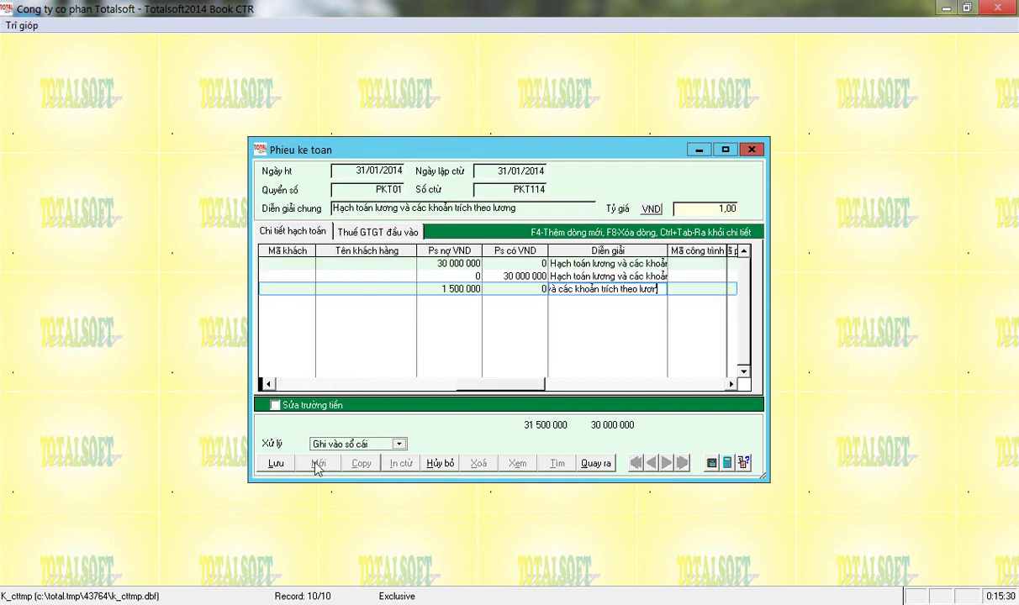
key("BackSpace")
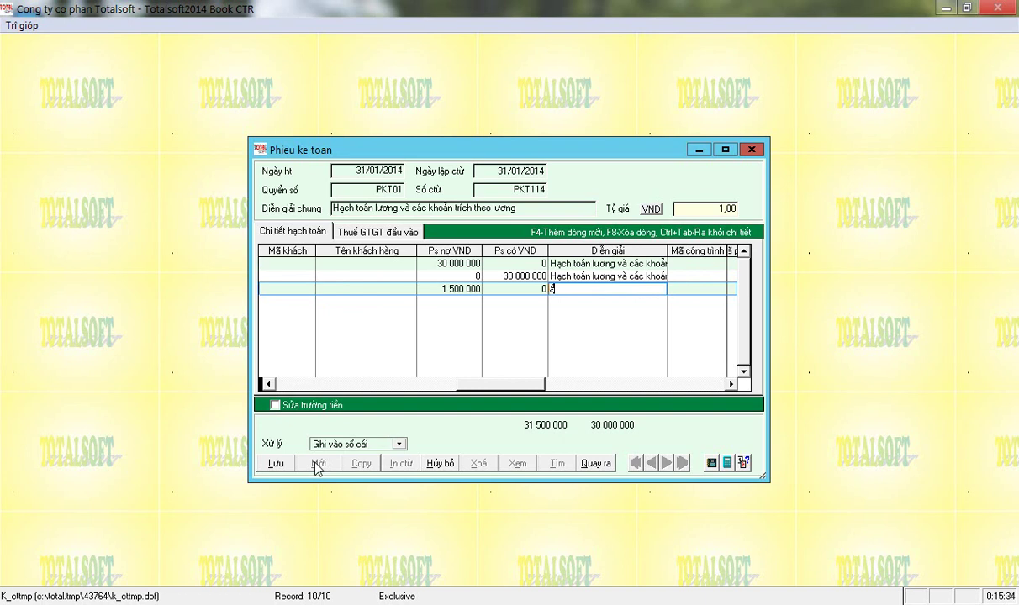
type("toán BHXH, BHYT")
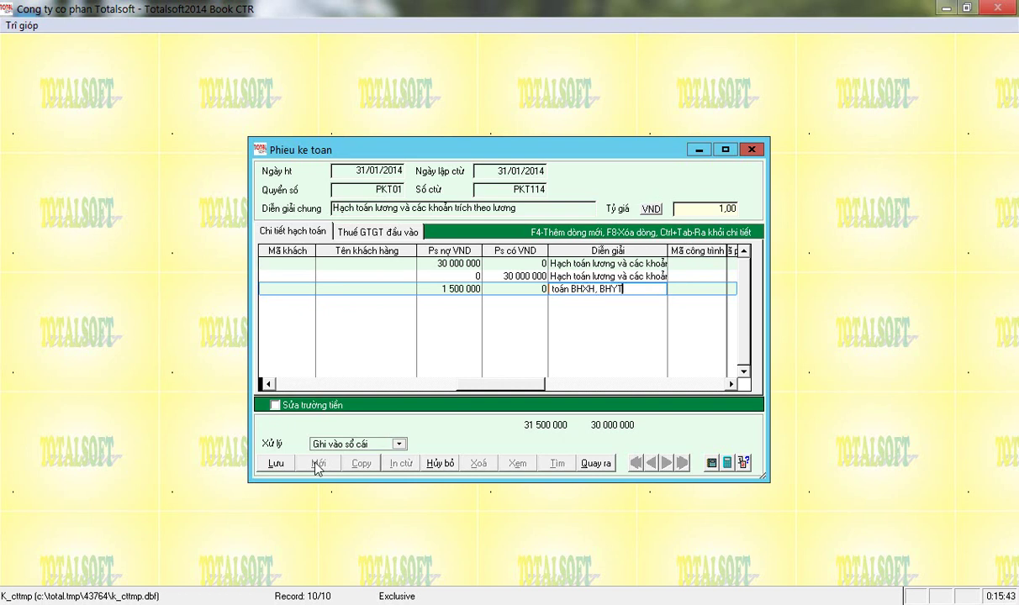
key("Return")
key("Return")
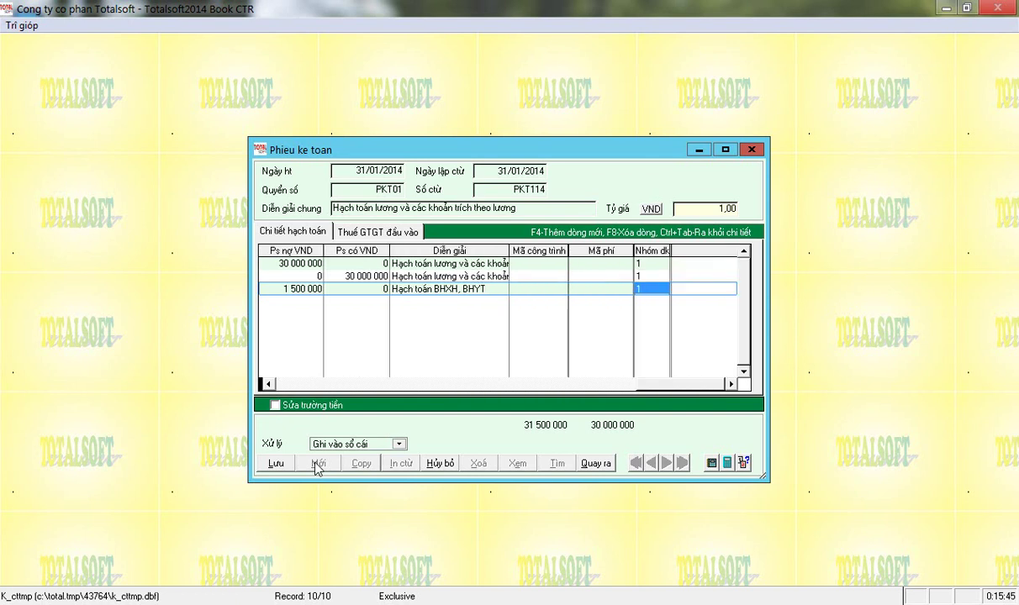
type("2")
key("Return")
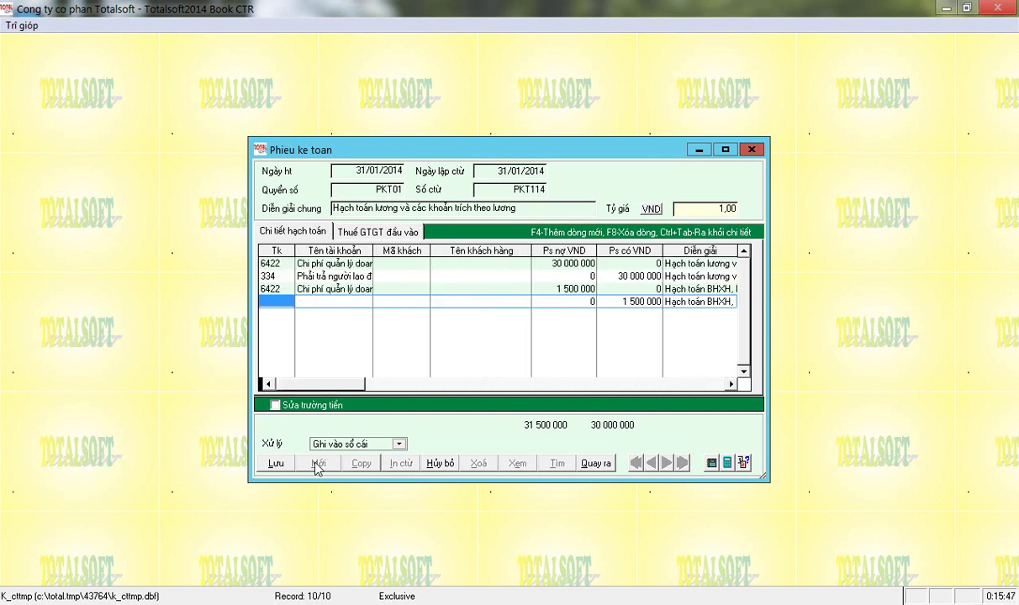
Enter account 3383 on the fourth line with a credit of 1 050 000 VND.
type("3383")
key("Return")
key("Return")
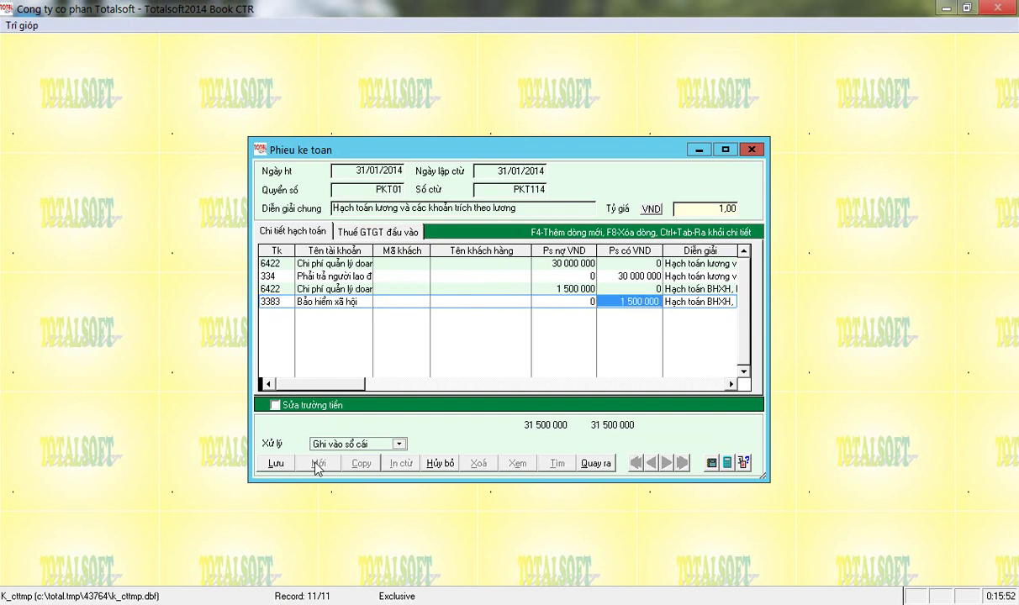
type("1 050 000")
key("Return")
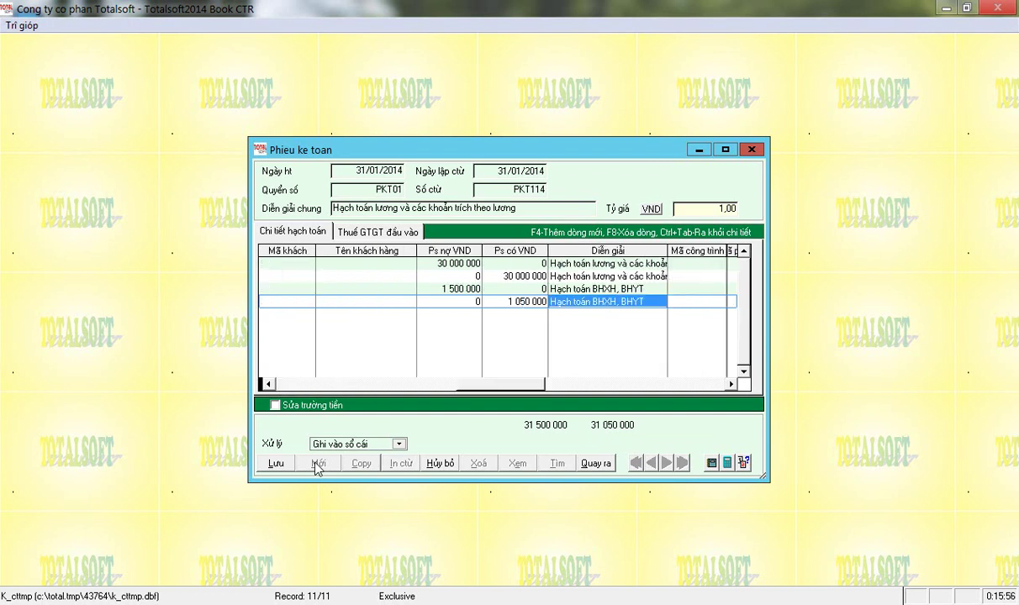
Shorten the fourth line's description to "Hạch toán BHXH" and keep its entry group at 2.
key("End")
key("BackSpace")
key("BackSpace")
key("BackSpace")
key("BackSpace")
key("BackSpace")
key("BackSpace")
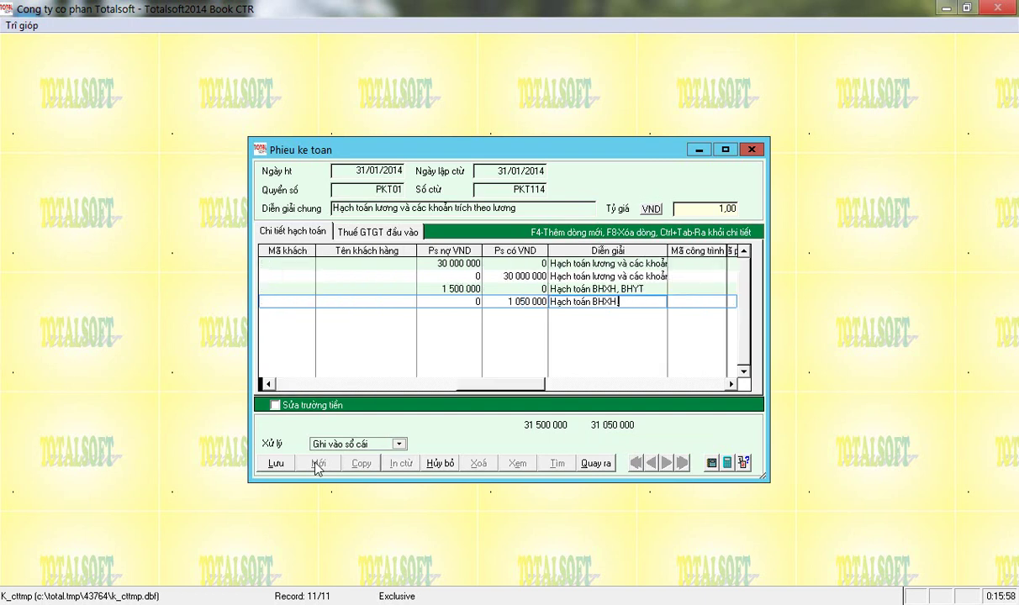
key("Return")
key("Return")
key("Return")
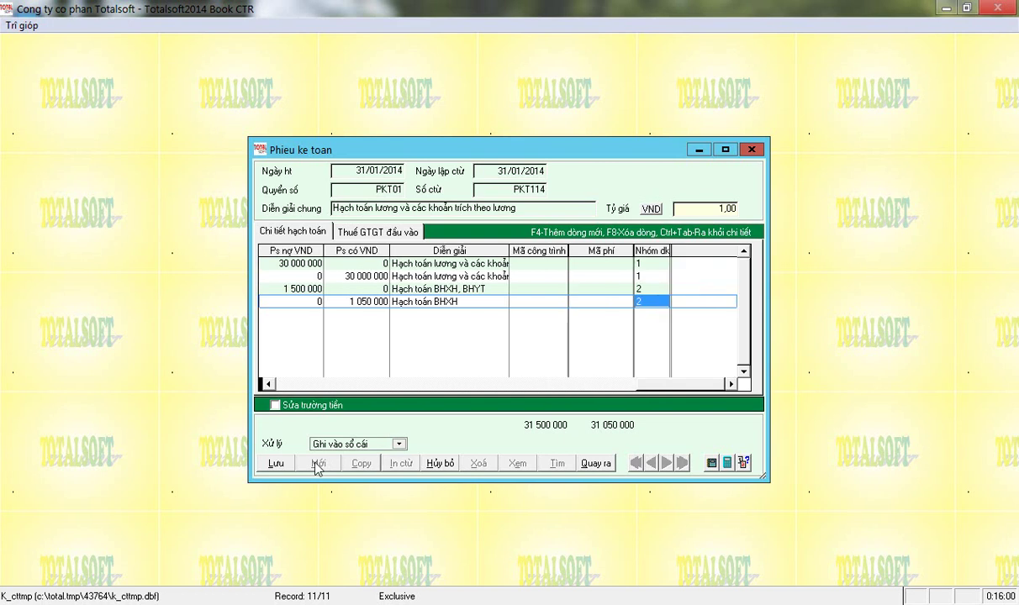
Add a fifth line for account 3384 with a credit of 450 000 VND.
key("Return")
type("38")
key("BackSpace")
key("BackSpace")
type("3383")
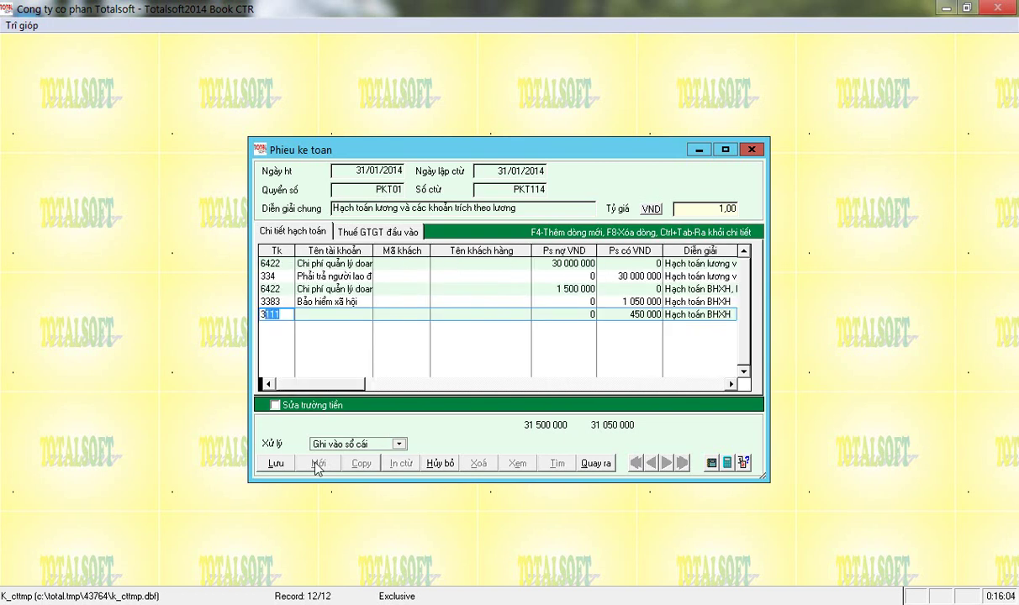
type("4")
key("Return")
key("Return")
key("Return")
key("Return")
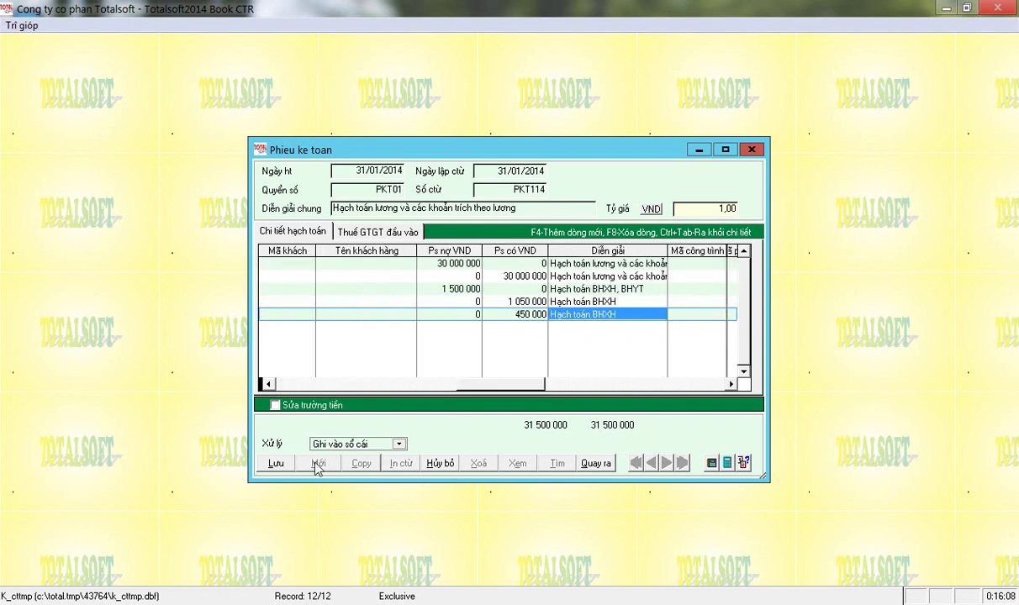
Change the fifth line's description to "Hạch toán BHYT" and keep its entry group at 2.
key("End")
key("BackSpace")
key("BackSpace")
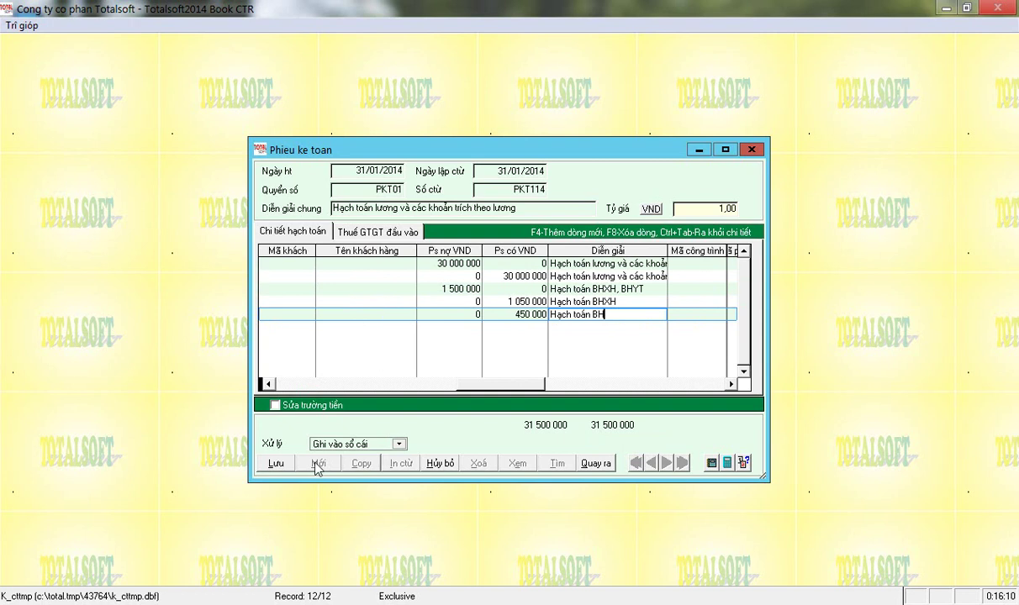
type("YT")
key("Return")
key("Return")
key("Return")
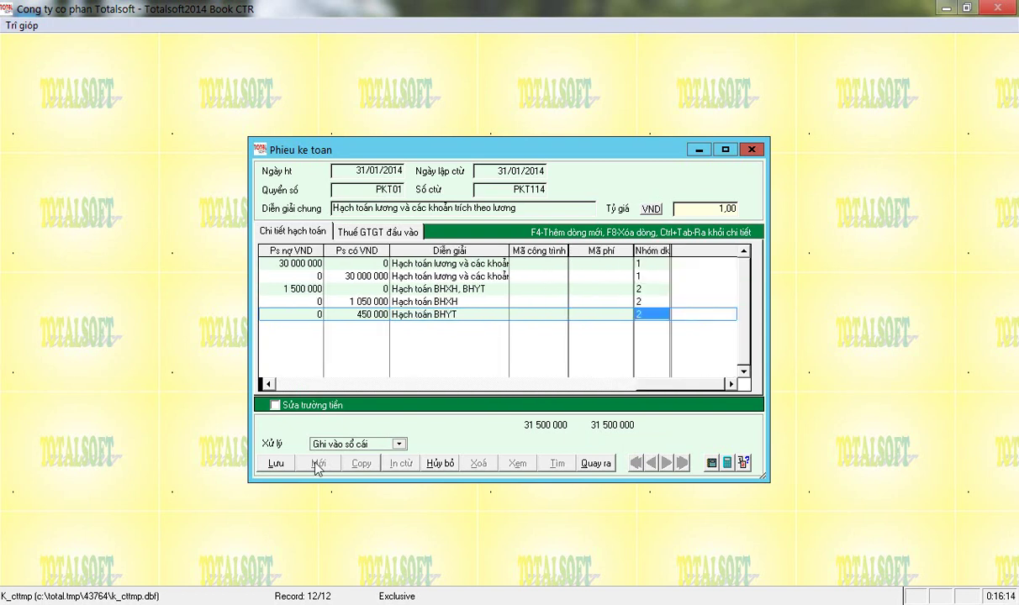
Review the entry group numbers across all five lines of the voucher.
key("Up")
key("Up")
key("Up")
key("Up")
key("Down")
key("Down")
key("Up")
key("Down")
key("Down")
key("Down")
key("Up")
key("Up")
key("Up")
key("Up")
key("Down")
key("Down")
key("Up")
key("Up")
key("Down")
key("Down")
key("Down")
key("Up")
key("Down")
key("Down")
Save the salary and insurance voucher and view its account columns.
left_click(276, 463)
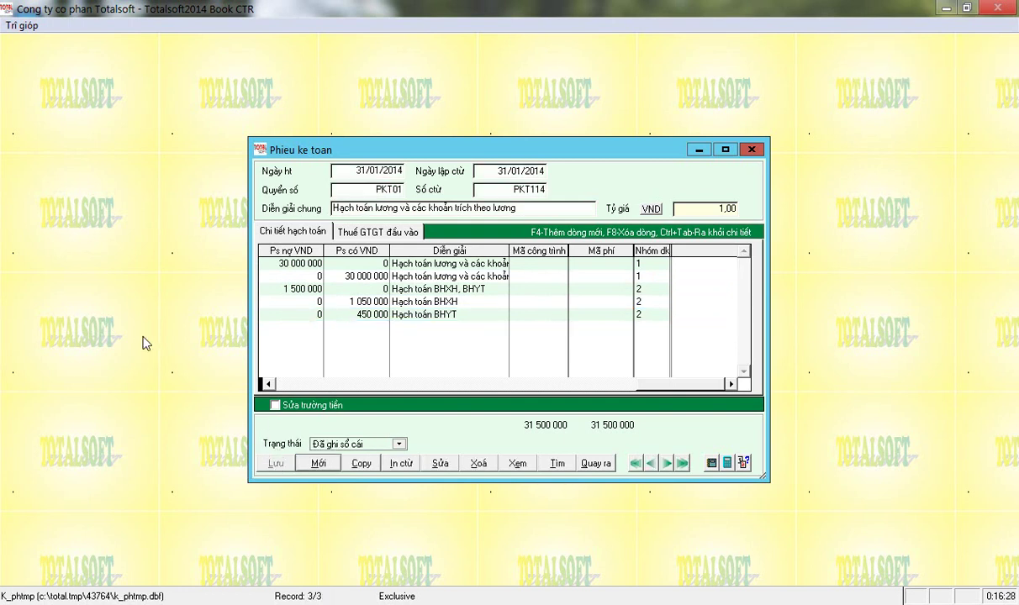
left_click(292, 385)
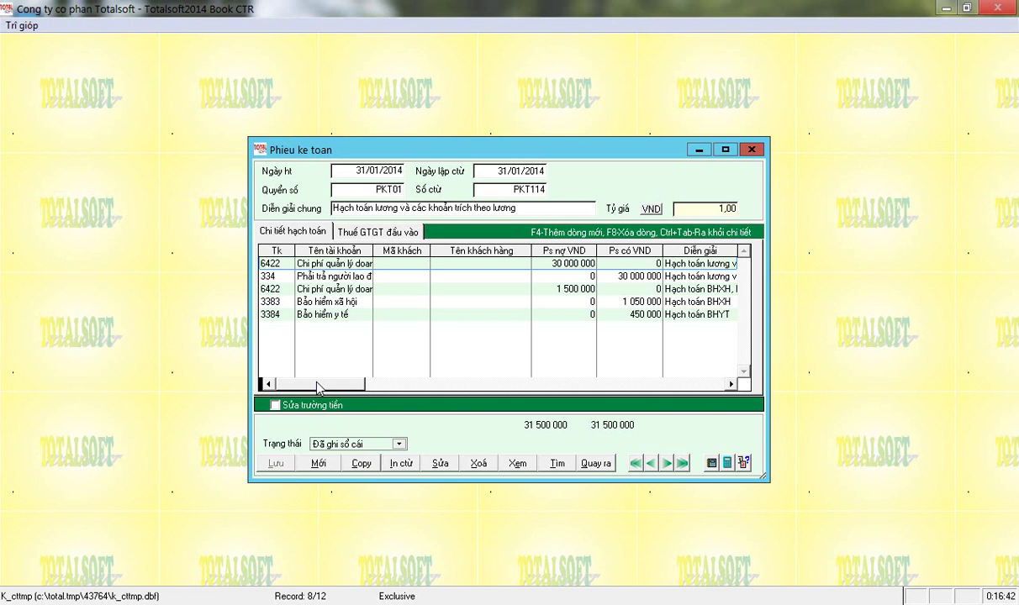
Start a new voucher dated 31/01/2014 in book PKT01 with the description "Vay ngân hàng trả nợ mua hàng".
left_click(325, 468)
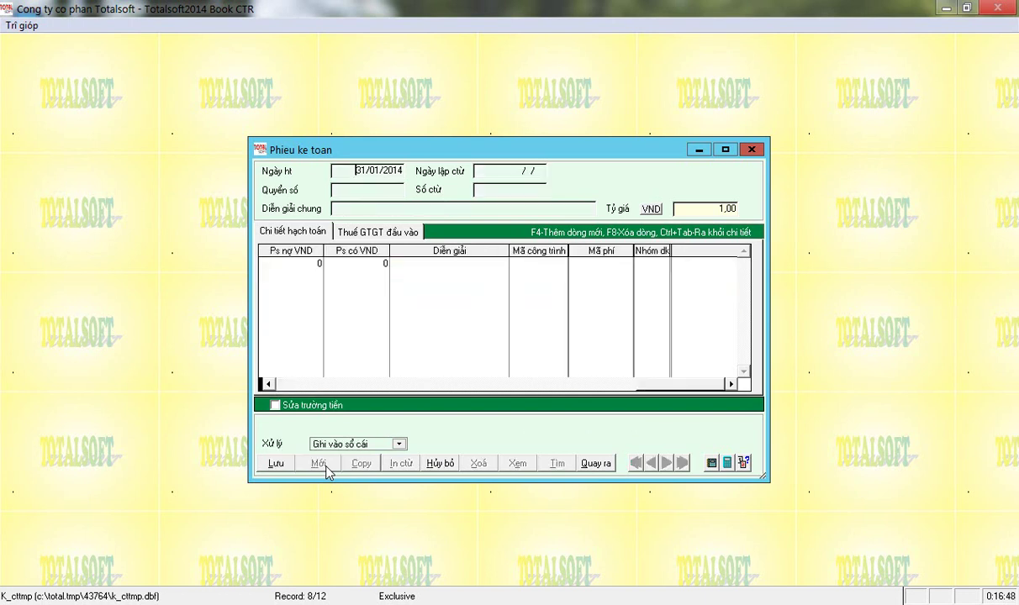
type("Vay")
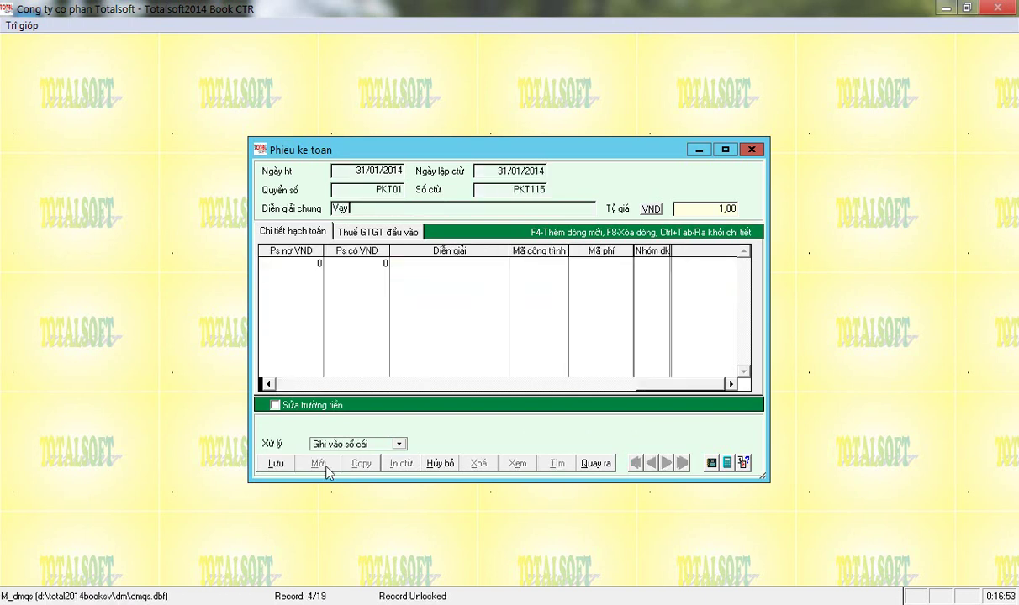
type(" ngân hàng")
type(" trả")
type(" nợ mua")
type(" hàng")
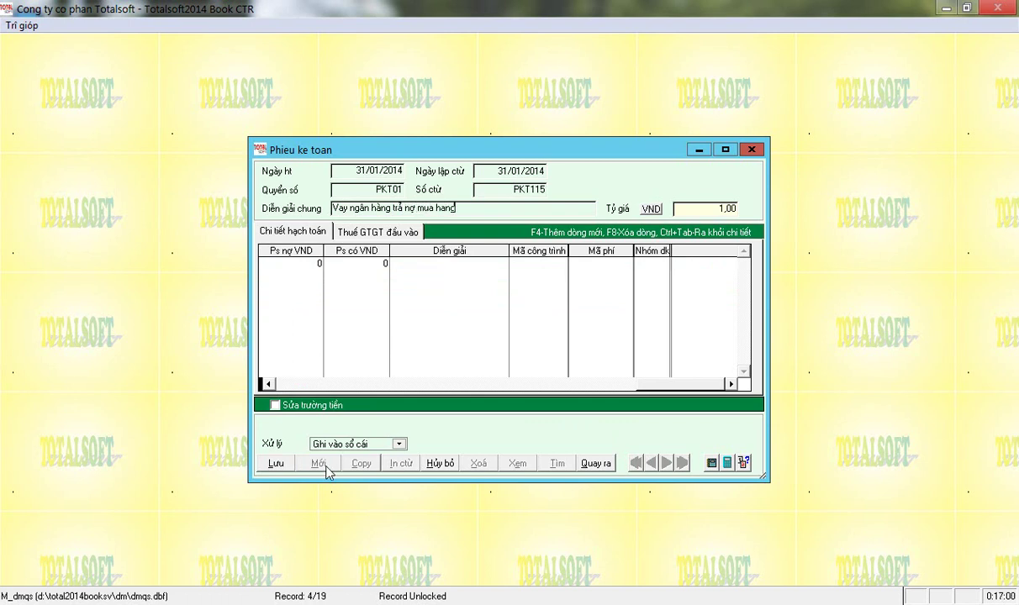
key("Return")
Enter account 3311 on the first line and assign it to customer 0002, Công ty cổ phần vật liệu xây dựng.
type("3311")
key("Return")
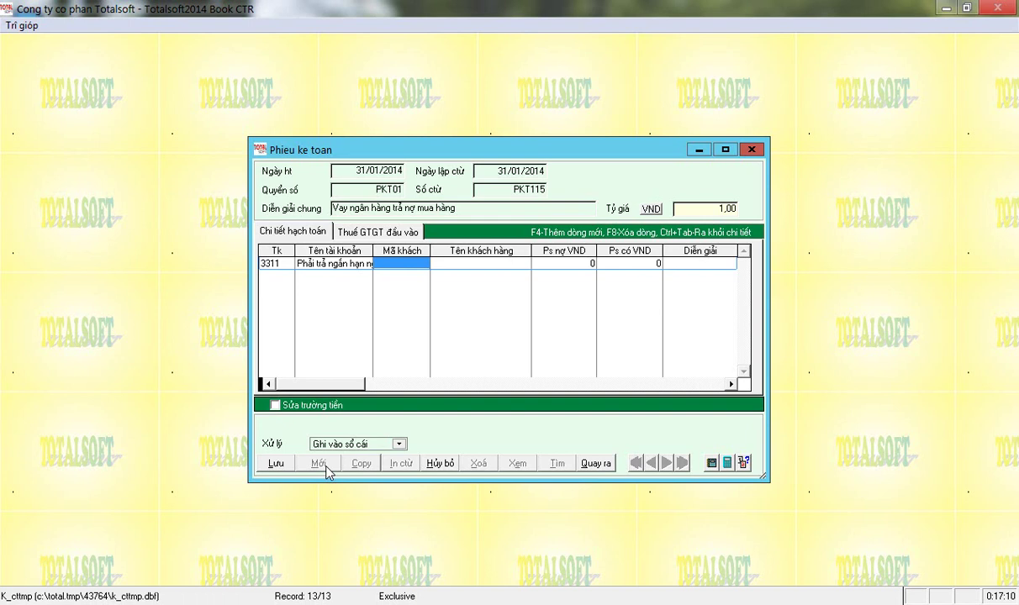
key("Return")
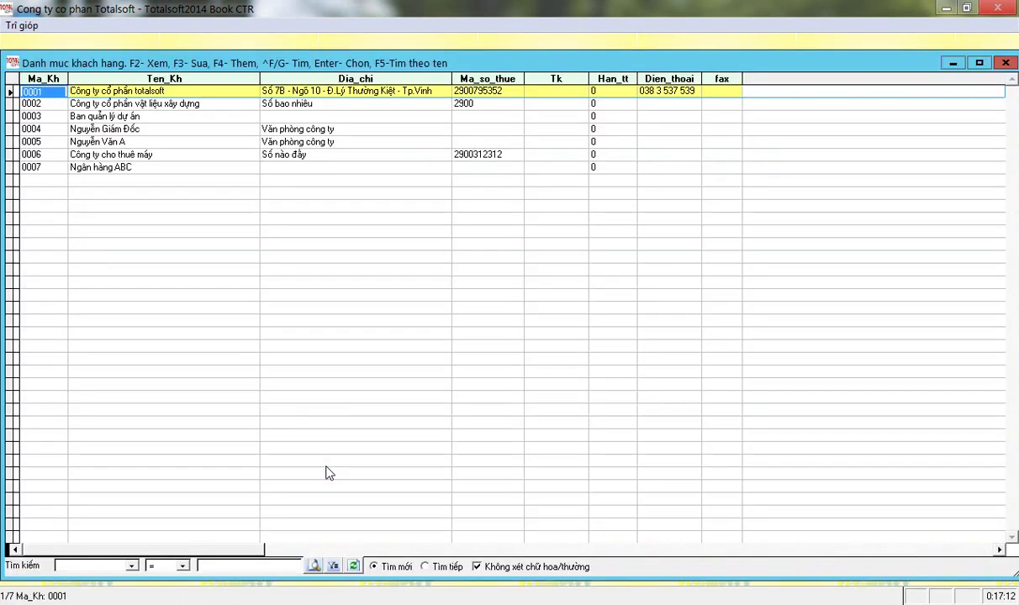
key("Down")
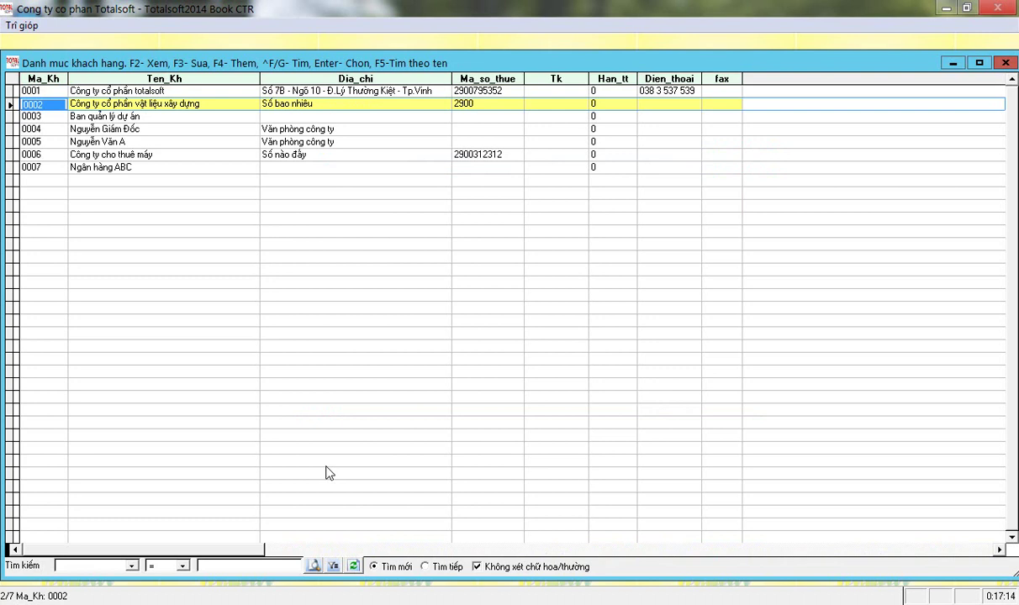
key("Return")
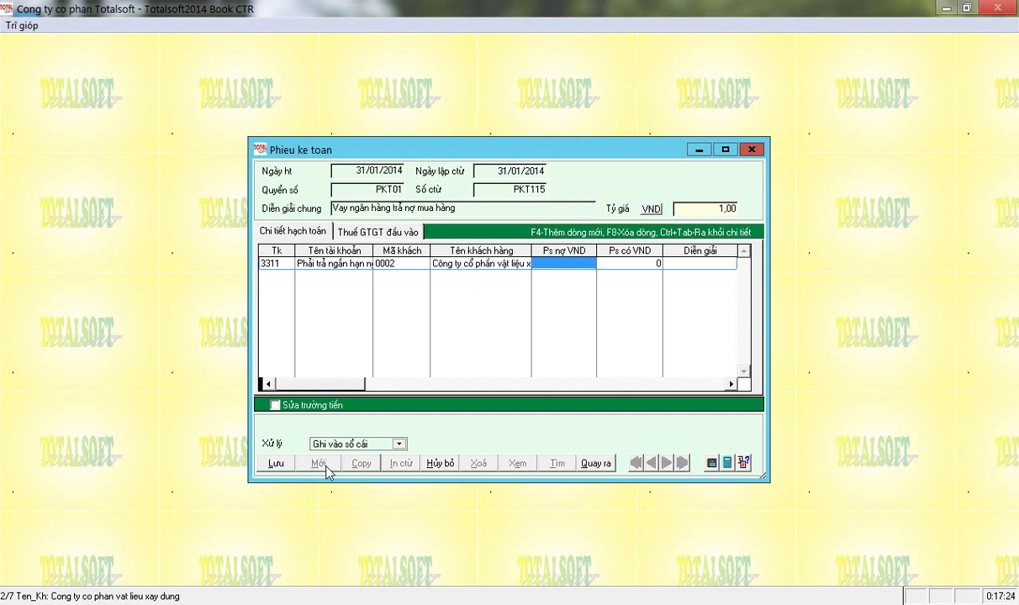
Set the 3311 line's debit to 80 000 000 VND, keep the general description, and add a second line.
type("80000000")
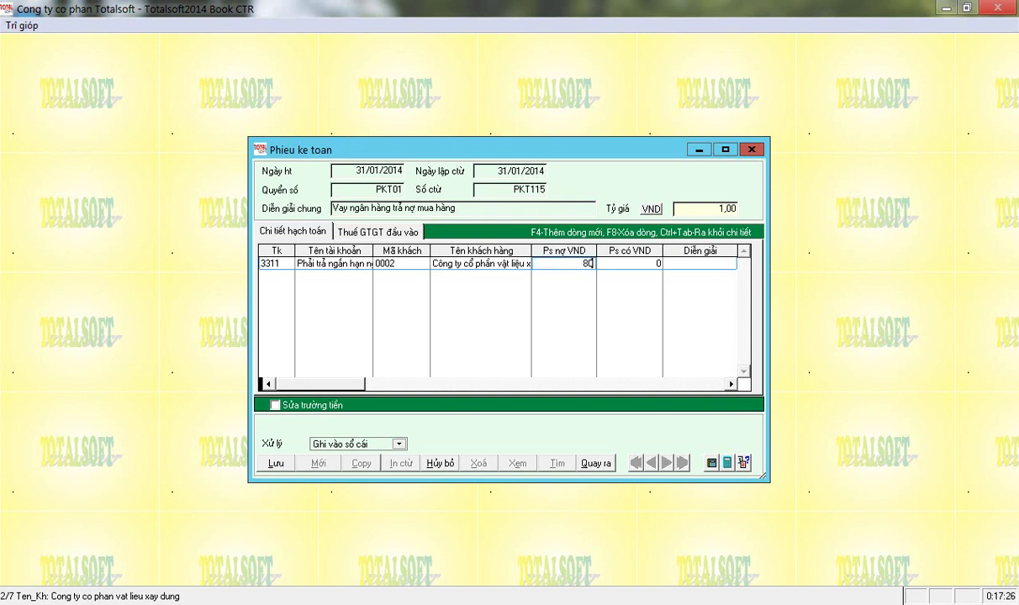
key("Return")
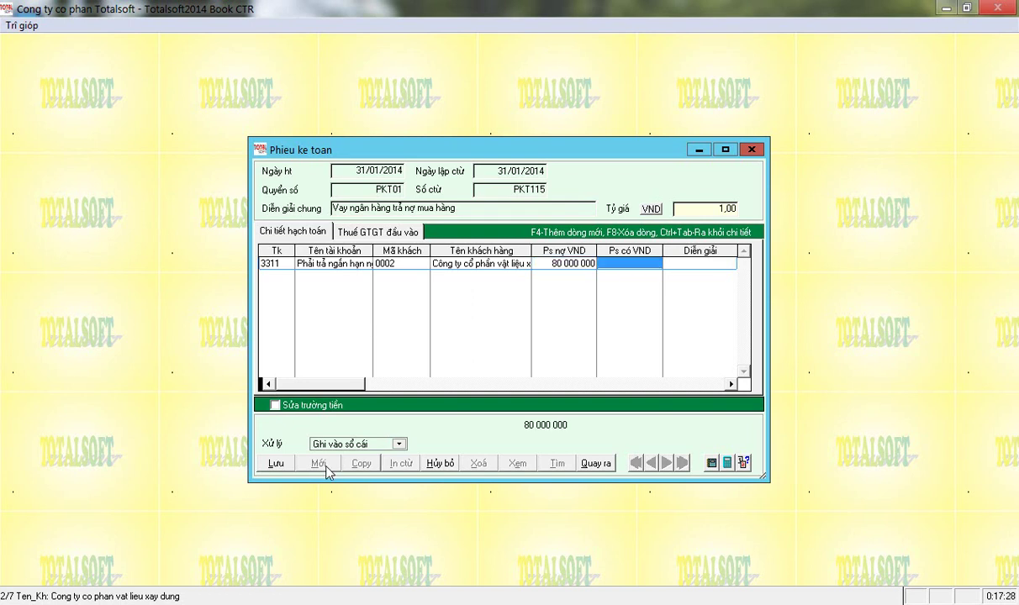
key("Return")
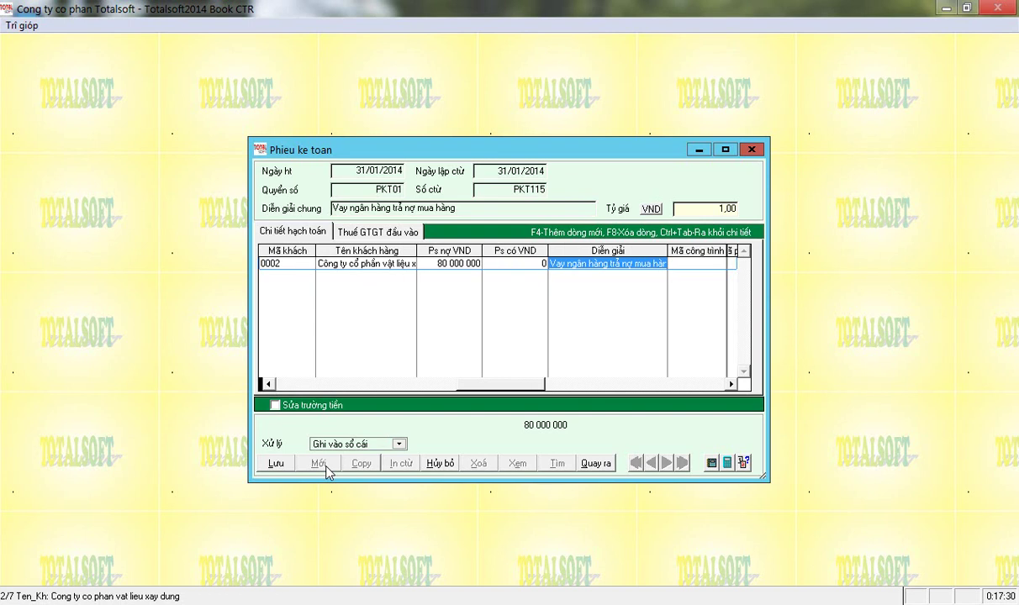
key("Return")
key("Return")
key("Return")
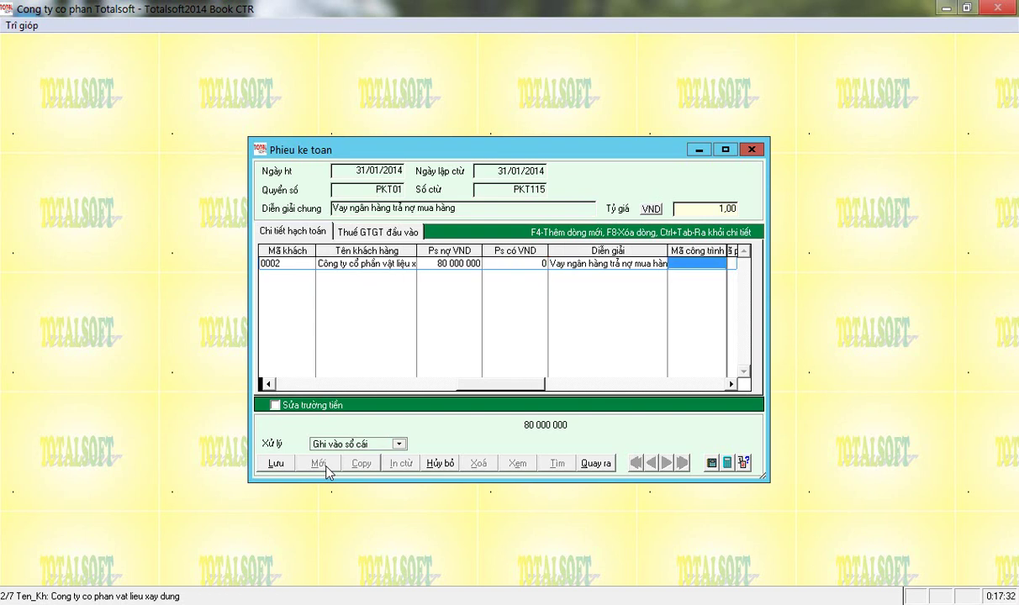
key("Return")
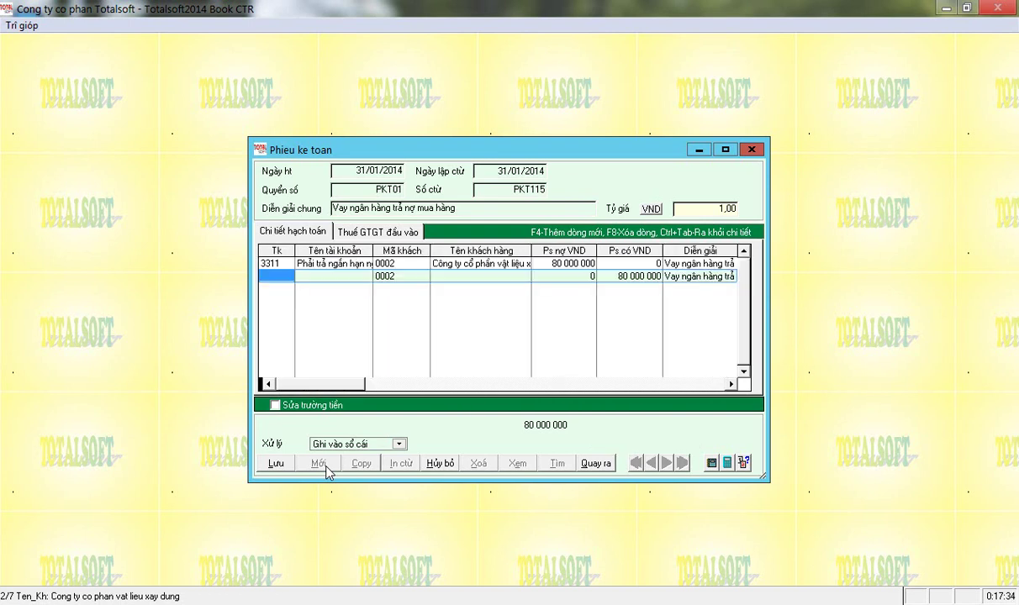
Enter account 3111 on the second line and replace its customer with 0007, Ngân hàng ABC.
type("3111")
key("Return")
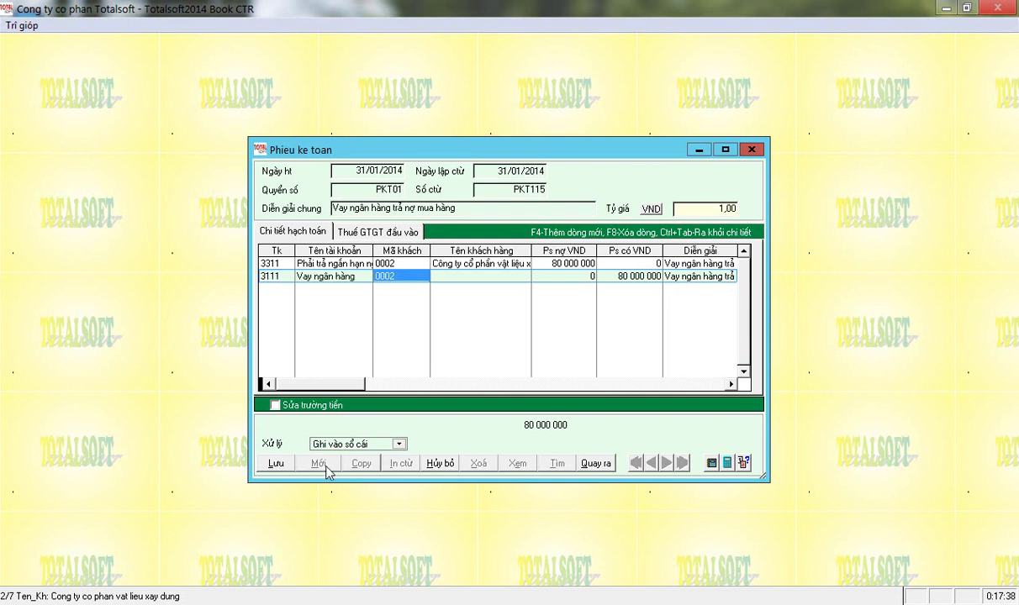
key("BackSpace")
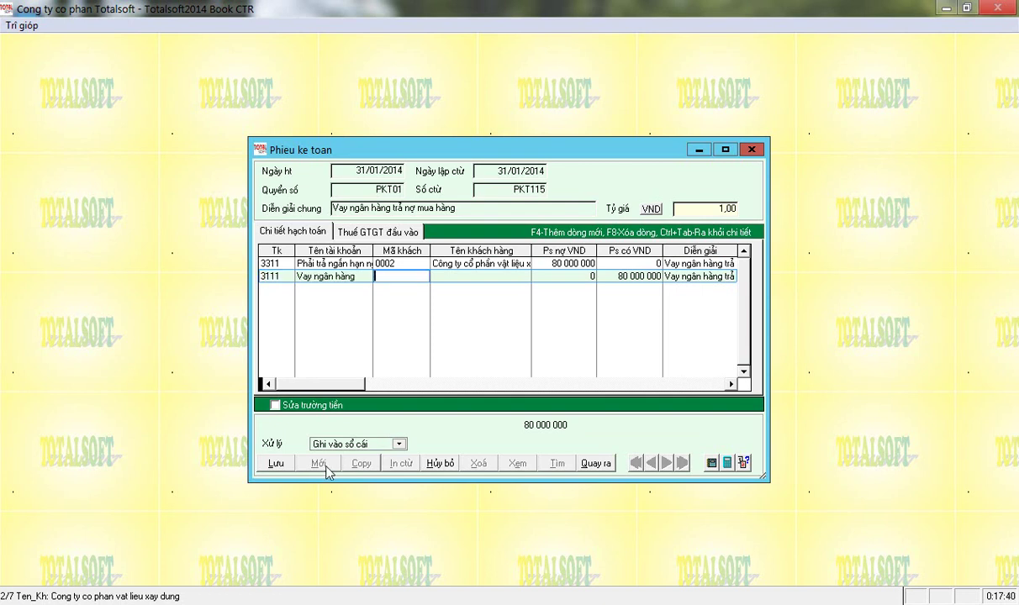
key("Return")
key("Down")
key("Down")
key("Down")
key("Down")
key("Down")
key("Down")
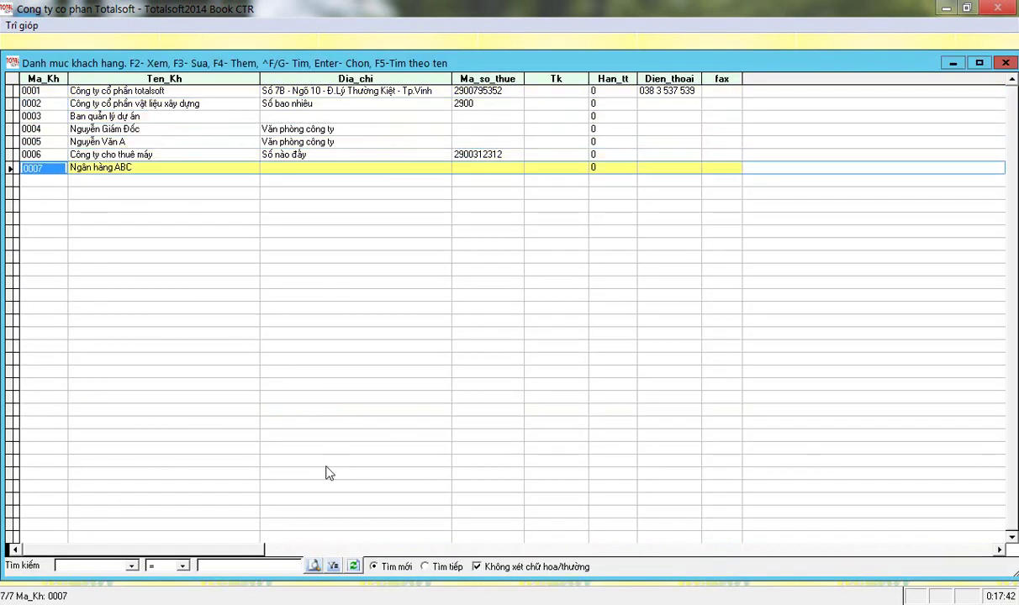
key("Return")
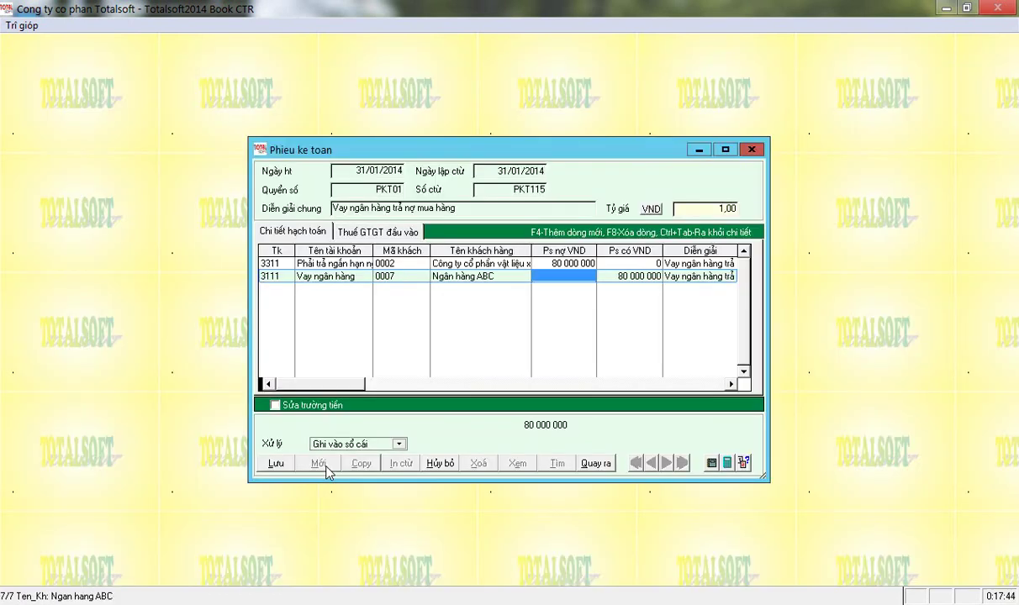
Review the accounts, customer codes, and debit and credit amounts of the 3311 and 3111 lines.
key("Left")
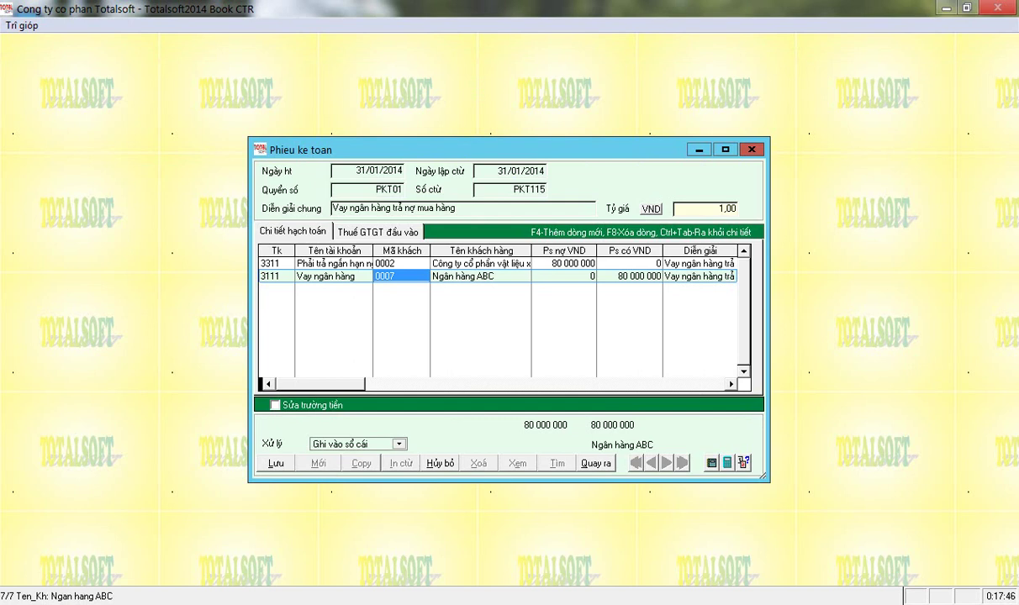
key("Left")
key("Right")
key("Left")
key("Right")
key("Right")
key("Left")
key("Up")
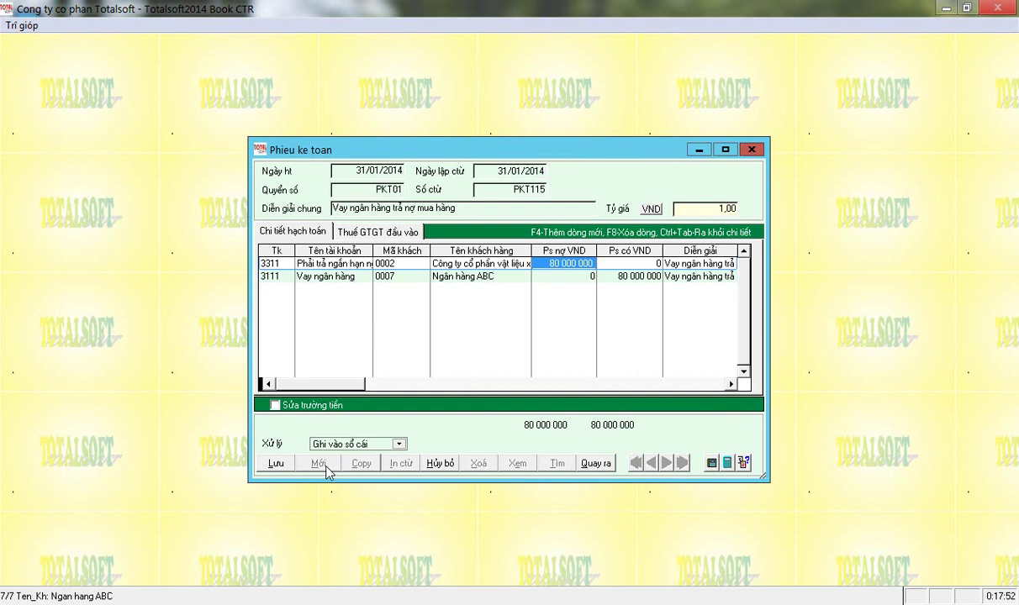
key("Left")
key("Left")
key("Left")
key("Left")
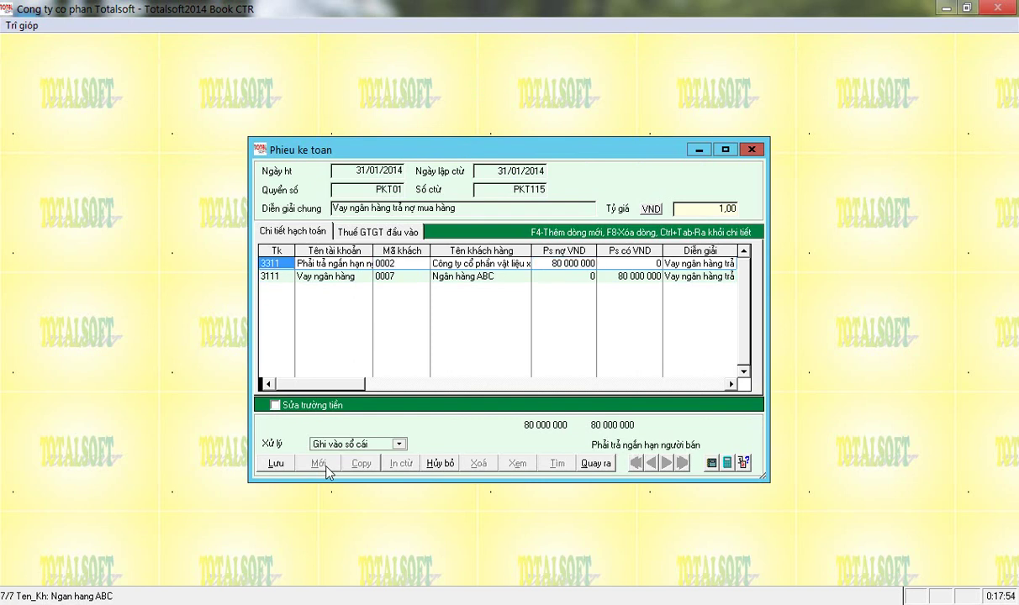
key("Right")
key("Right")
key("Right")
key("Right")
key("Down")
key("Right")
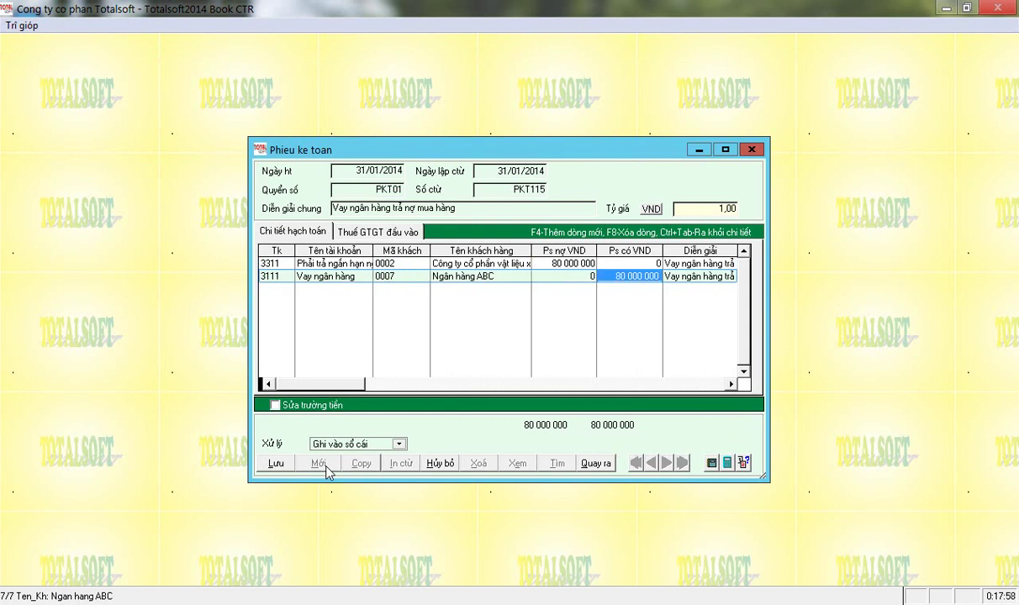
Leave the 3111 line's project code empty and save the bank loan voucher.
key("Right")
key("Right")
key("Right")
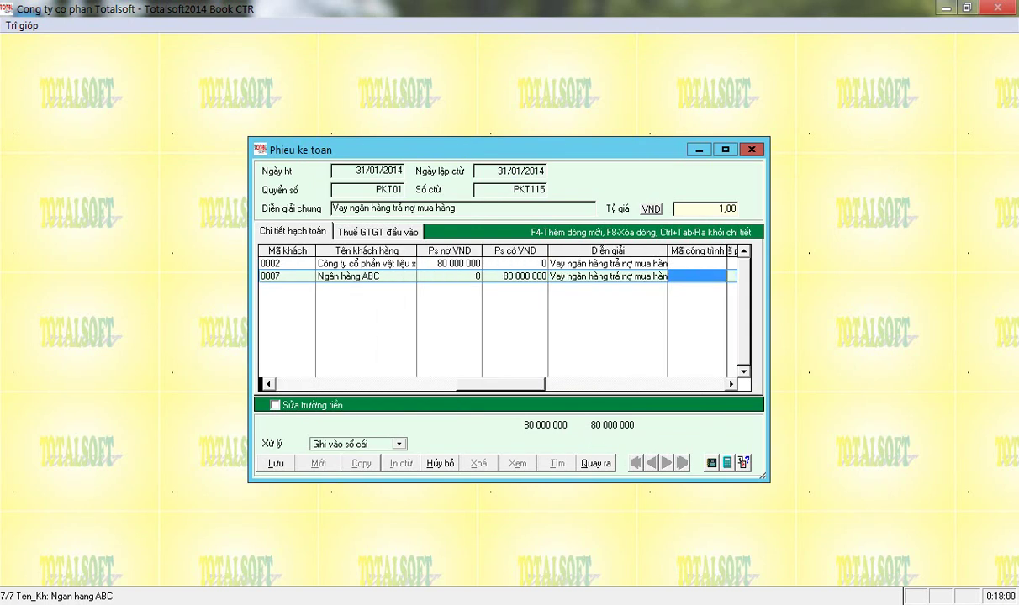
left_click(274, 464)
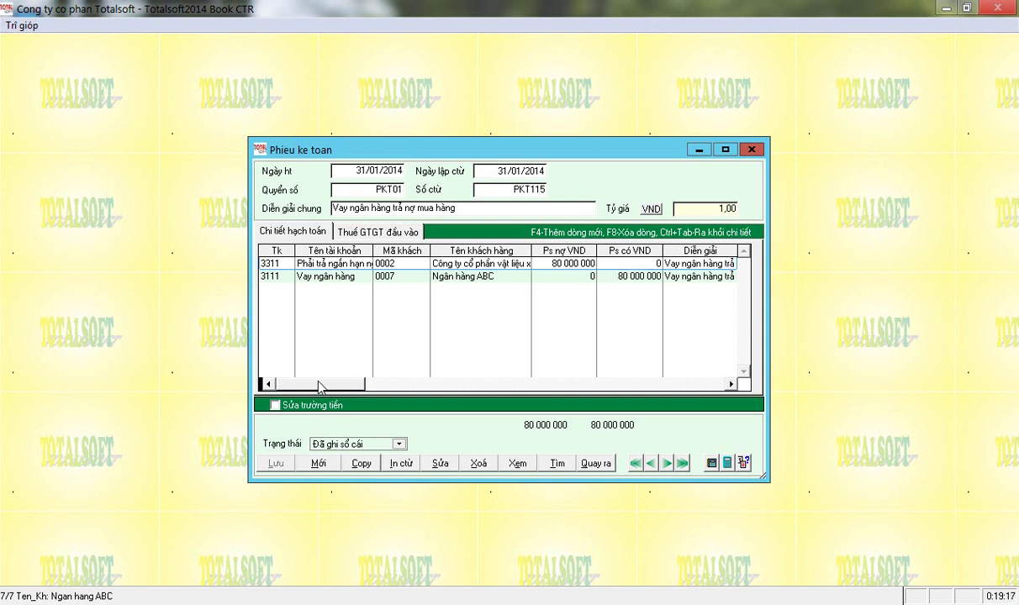
Start a new voucher dated 31/01/2014 in book PKT01 with the description "Hạch toán giá vốn công trình".
left_click(318, 464)
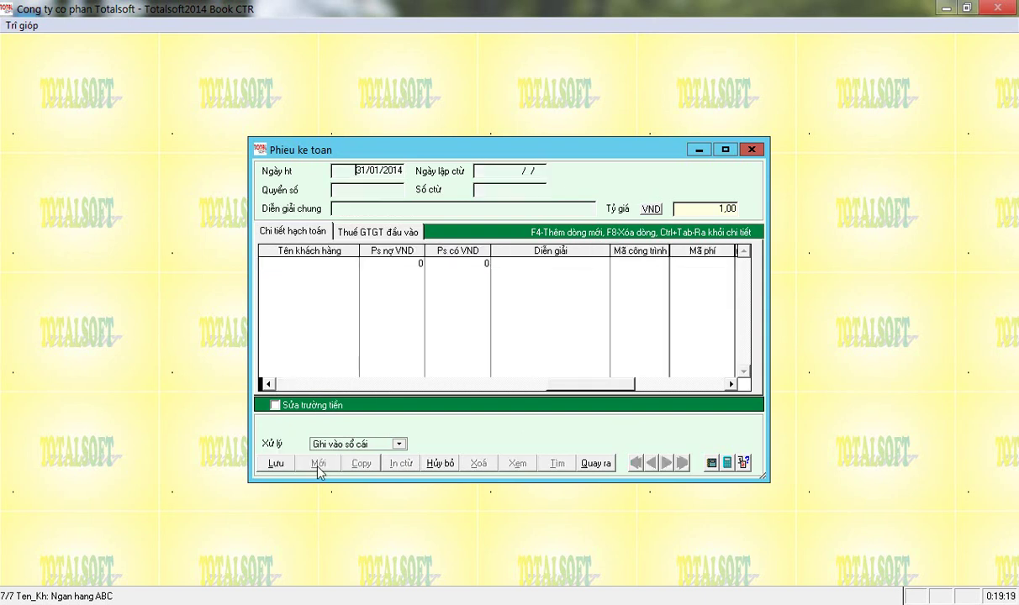
key("Return")
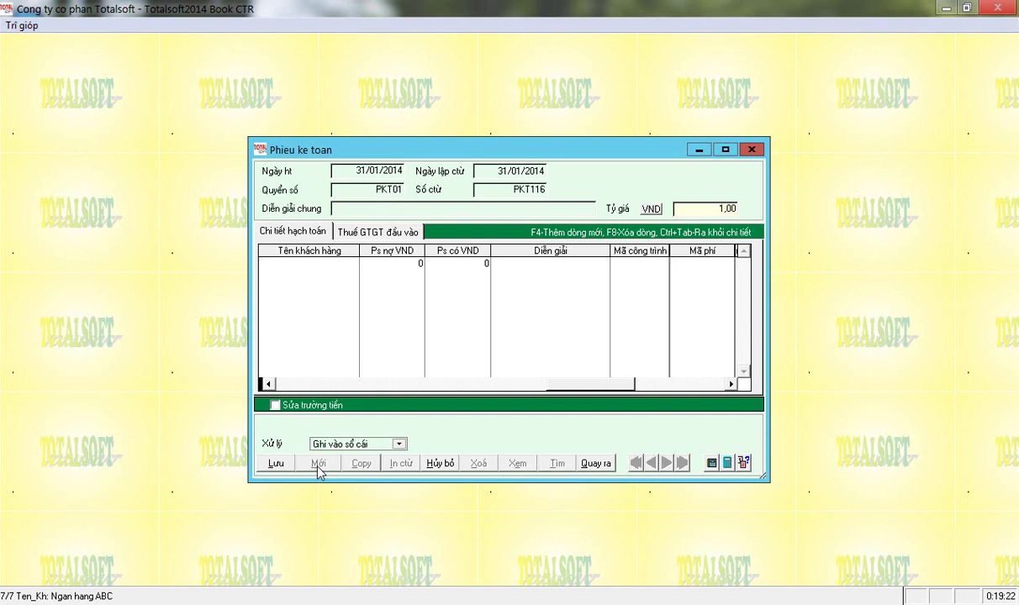
type("Ha")
type("ch toán")
type(" giá vốn cc")
type("ông trình")
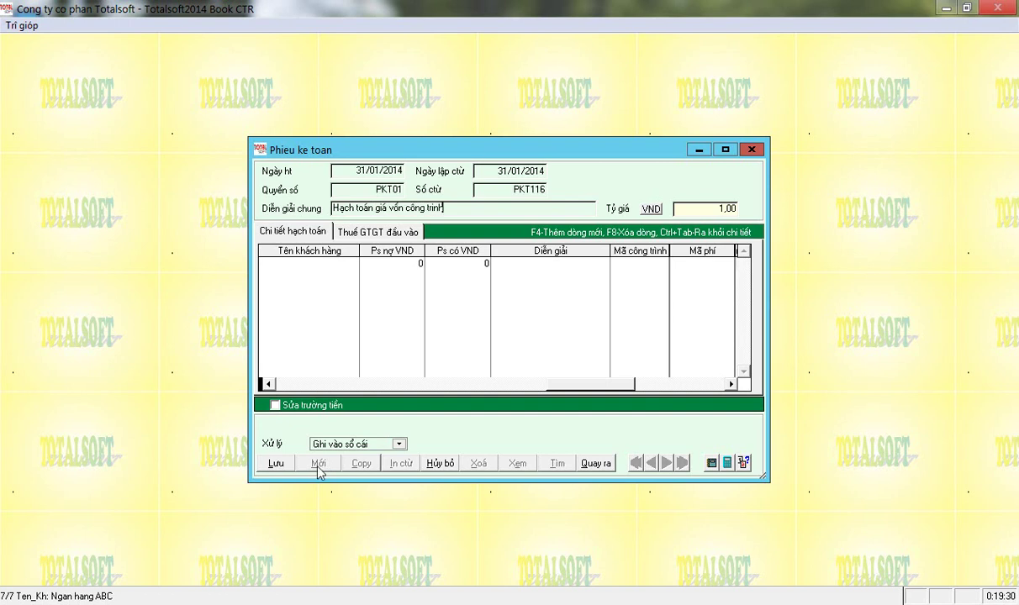
key("Return")
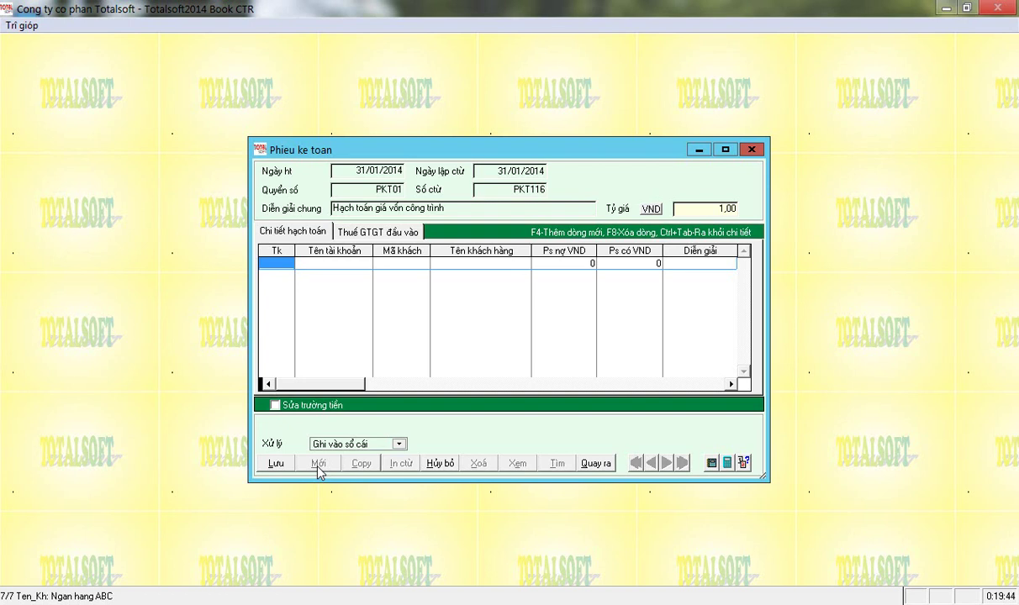
Enter account 632 on the first line with no customer and a debit of 15 000 000 VND.
type("632")
key("Return")
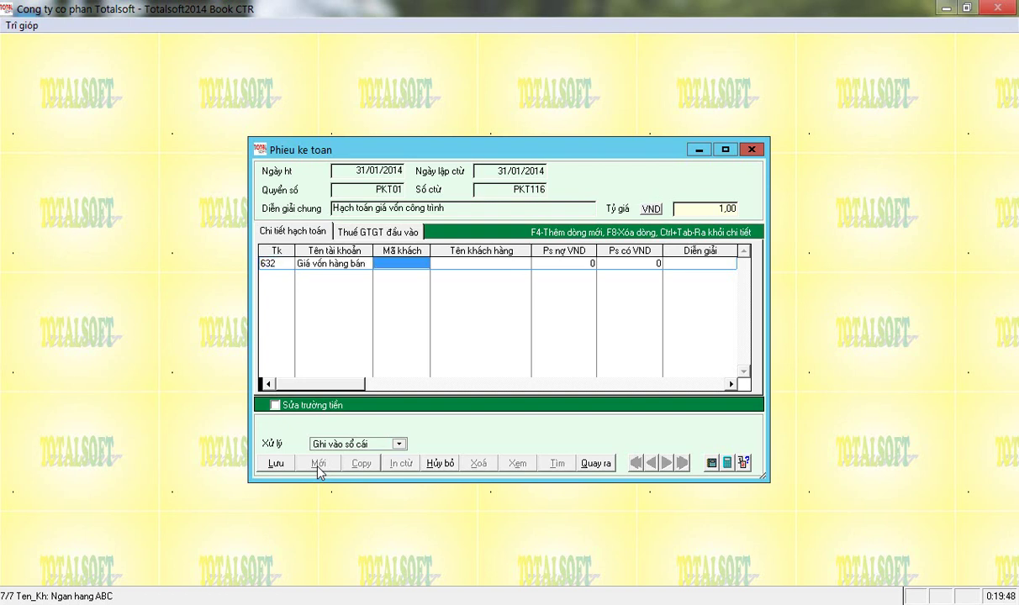
key("Return")
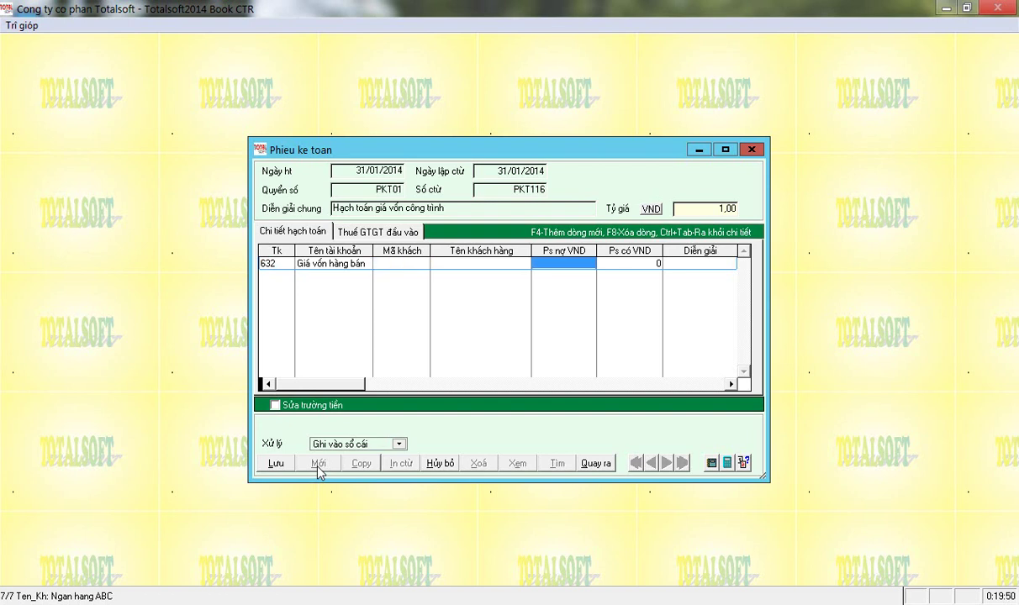
type("1")
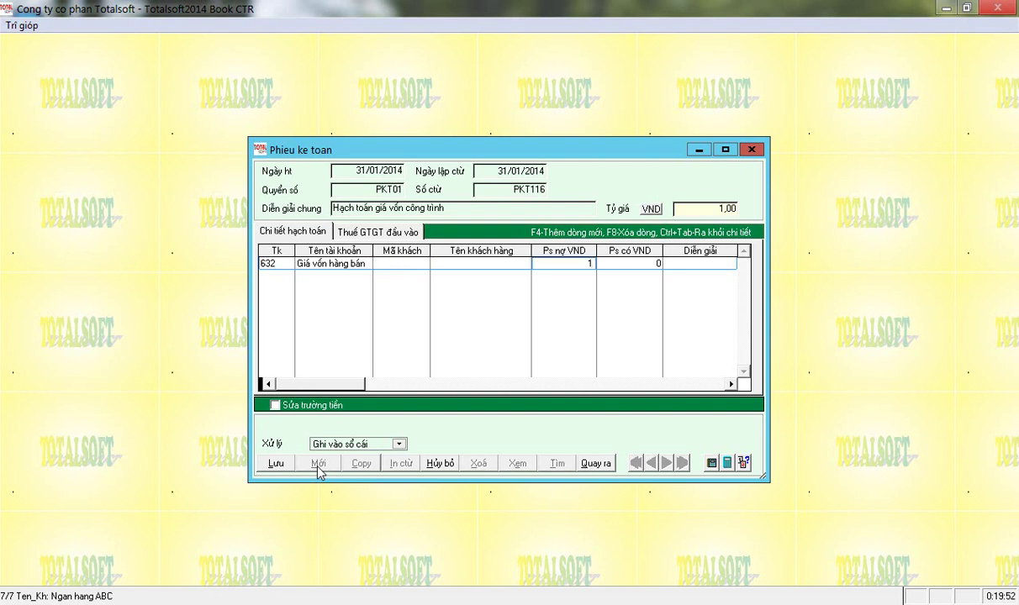
type("5 000 000")
key("Return")
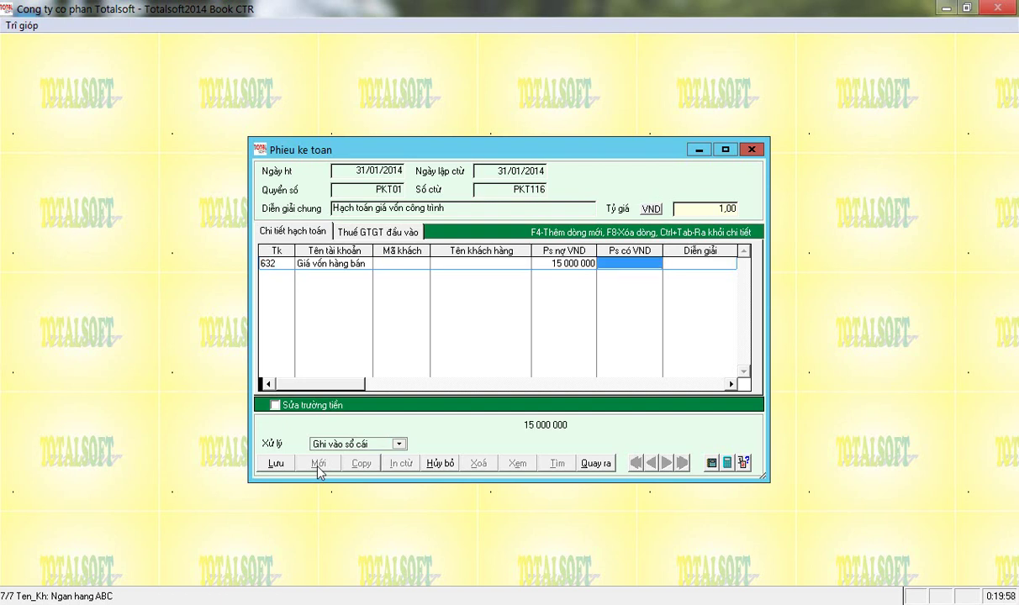
key("Left")
key("Left")
key("Left")
key("Right")
key("Right")
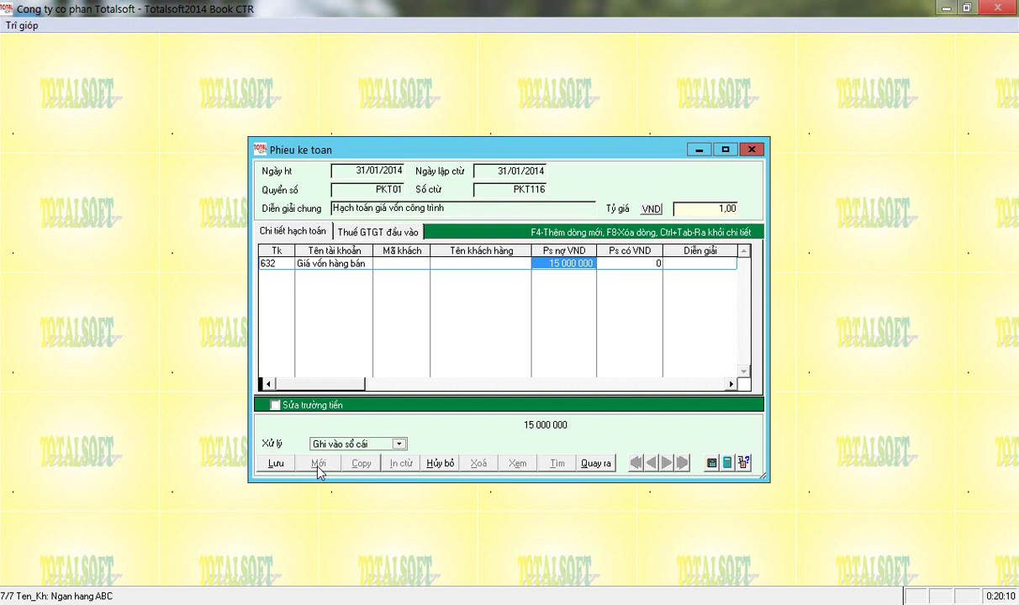
Keep the 632 line's default description and assign it project code CTR01, leaving the fee code empty.
key("Return")
key("Return")
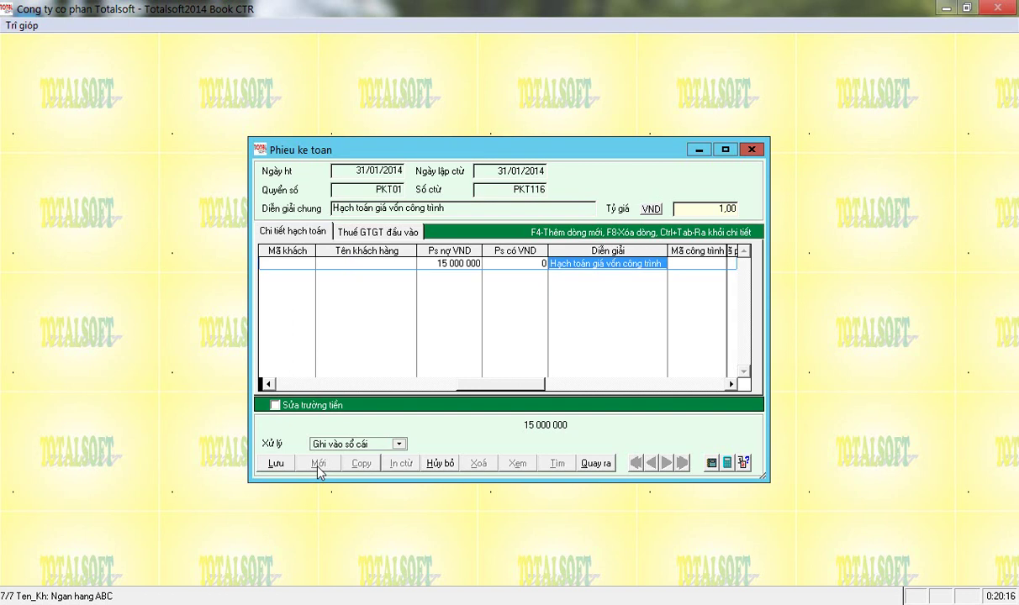
key("Return")
key("Return")
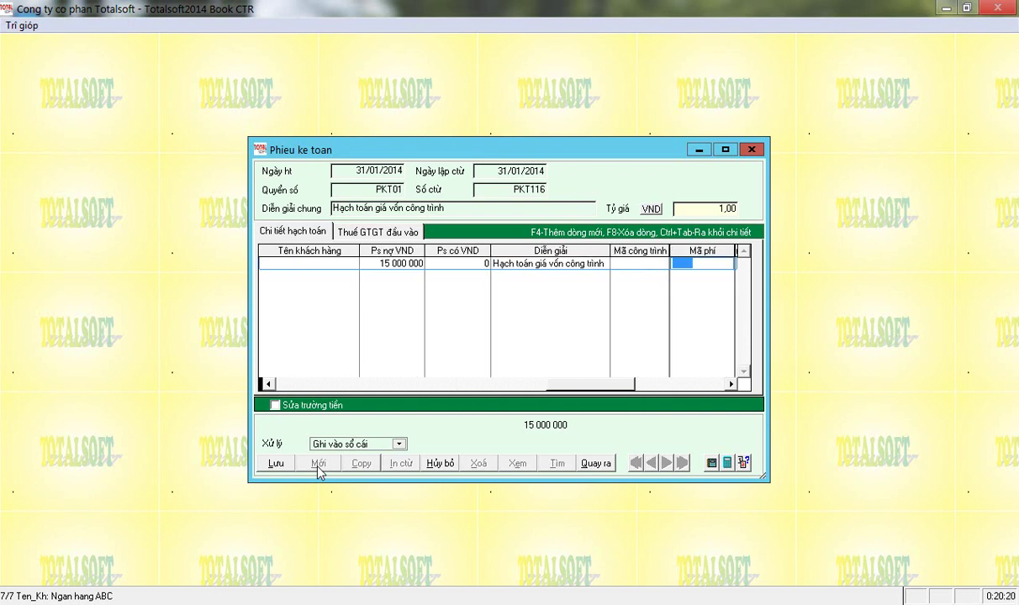
key("Return")
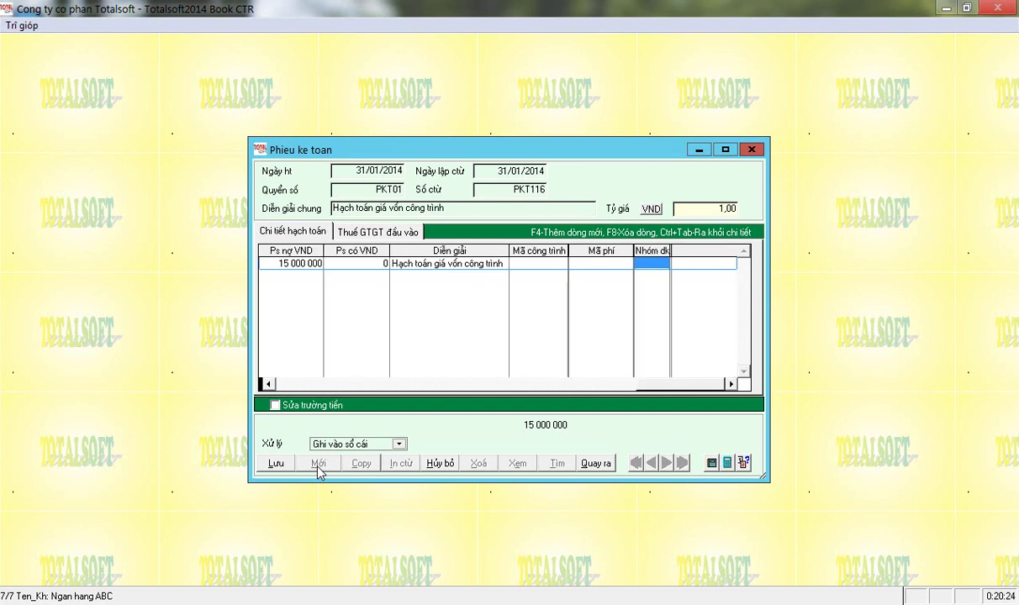
key("Left")
key("Left")
key("Return")
key("Return")
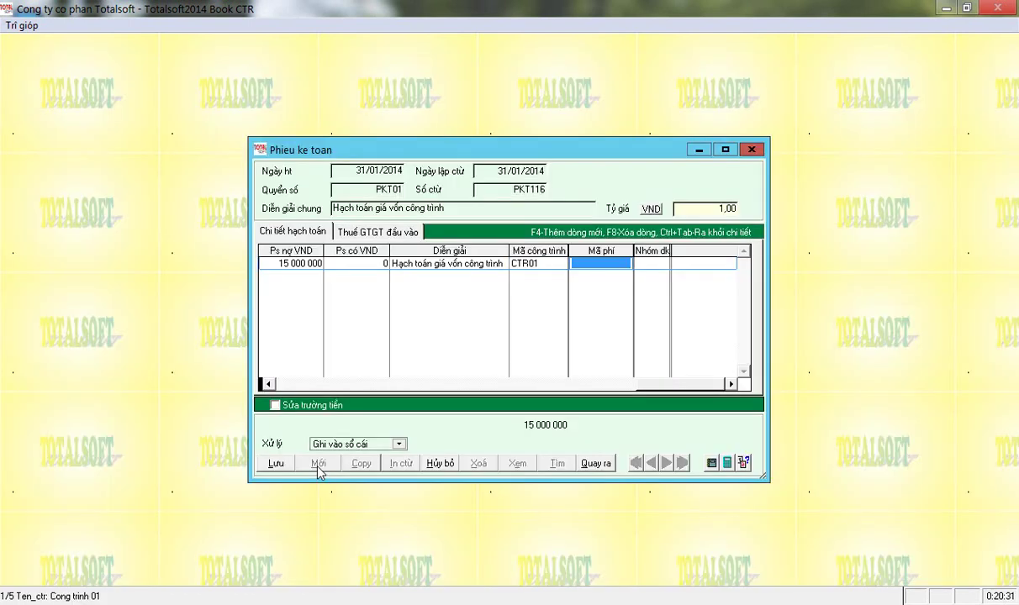
key("Return")
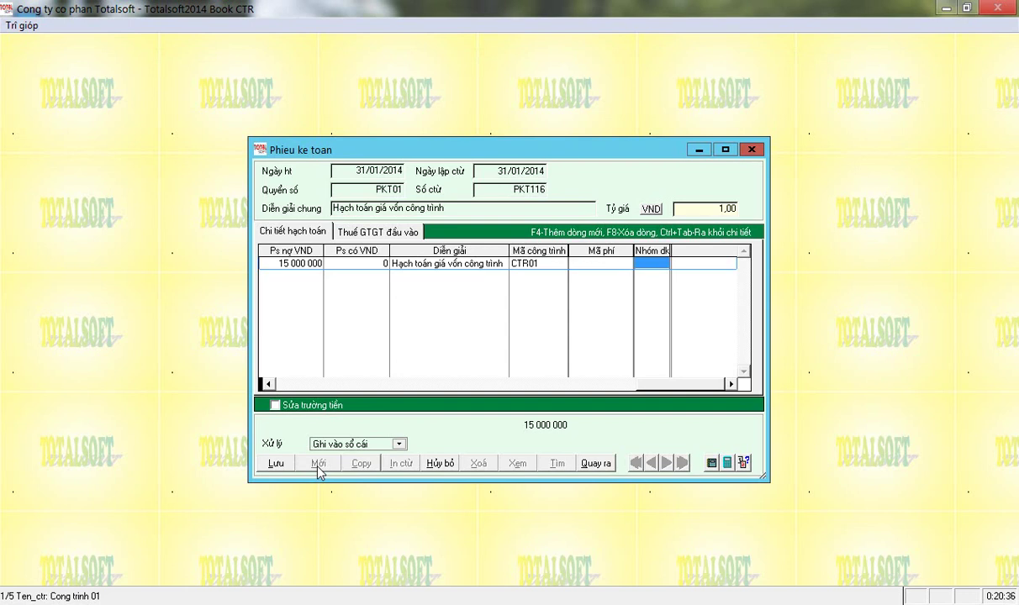
Add a second line for account 1541 with a credit of 15 000 000 VND, then save and close the voucher.
key("Return")
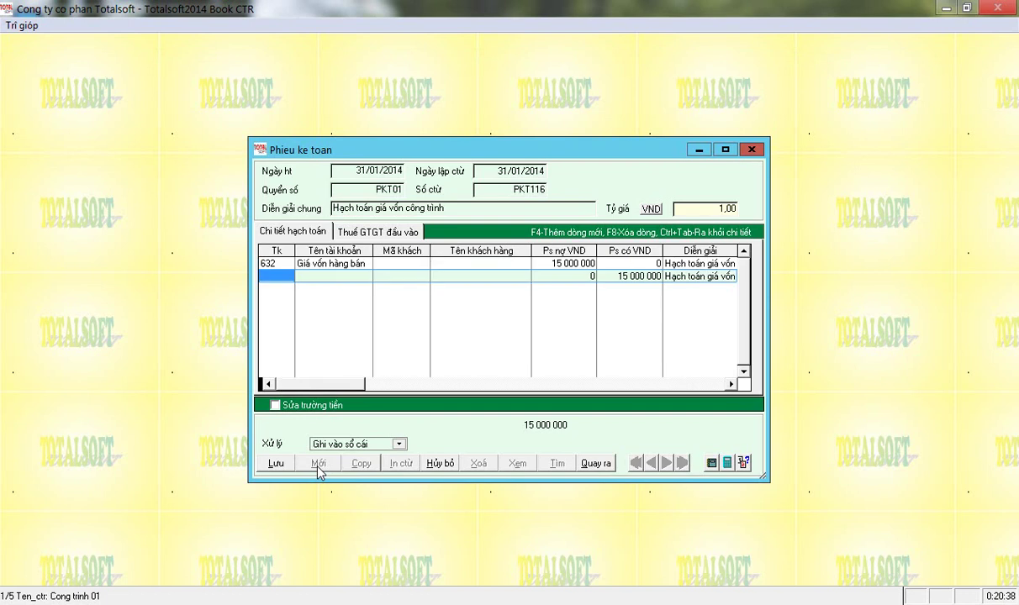
type("1541")
key("Return")
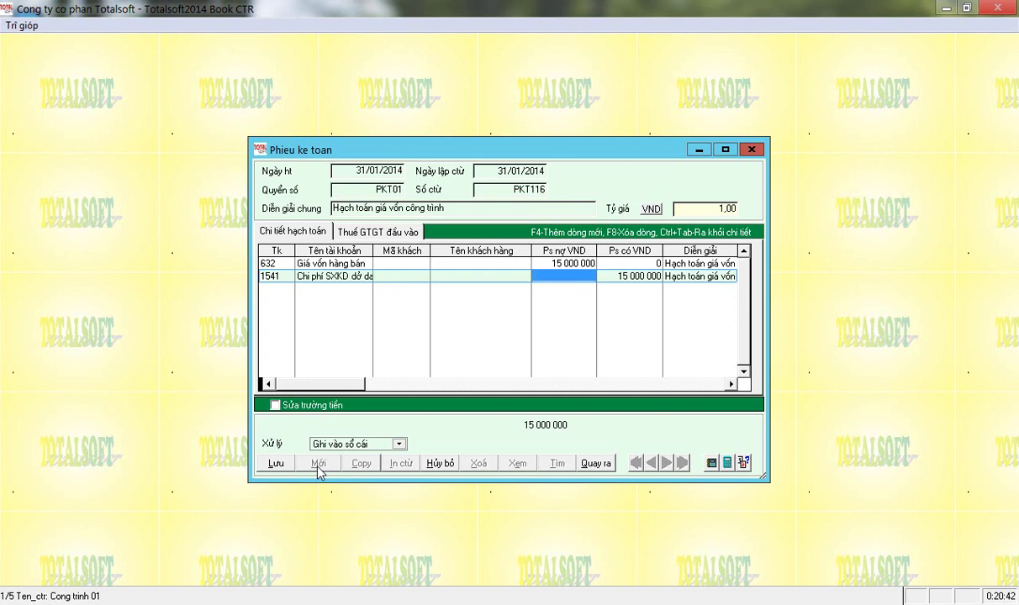
key("Return")
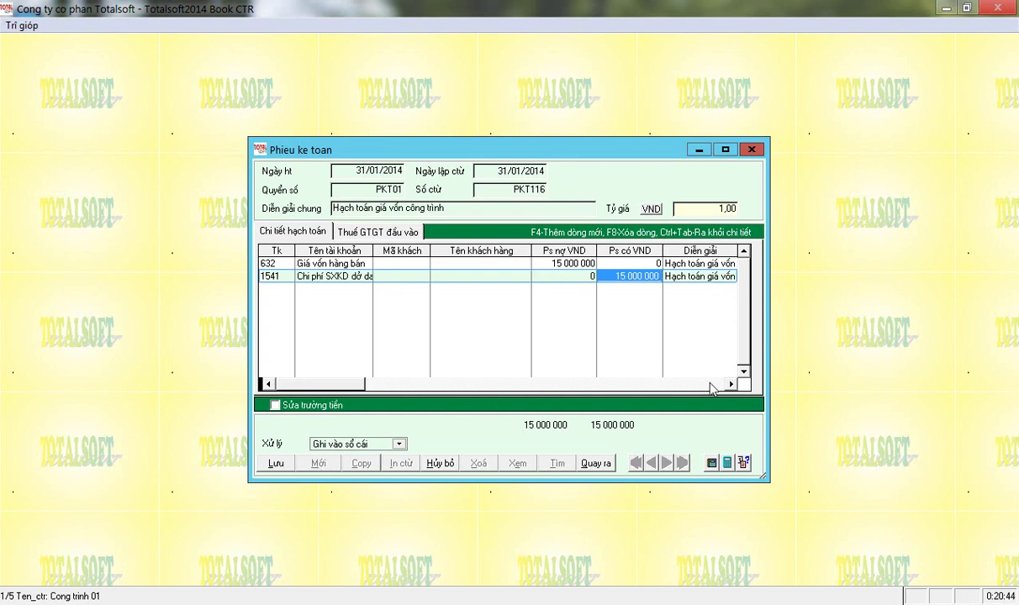
scroll(698, 368, "right", 3)
left_click(275, 463)
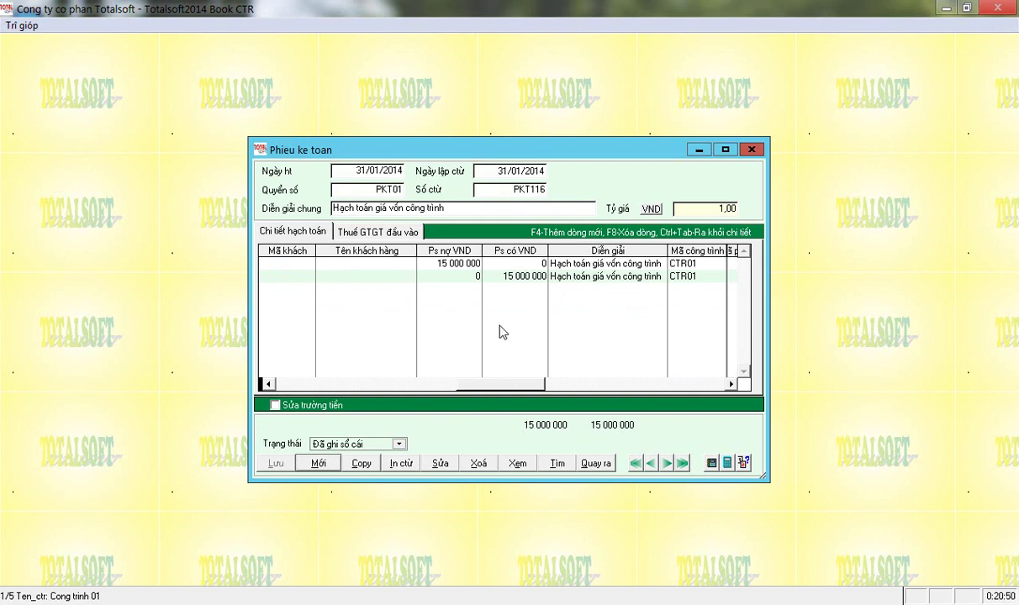
key("Escape")
Locate the debt-offset voucher type "Chứng từ bù trừ công nợ" in both the sales and the purchase voucher groups.
left_click(466, 340)
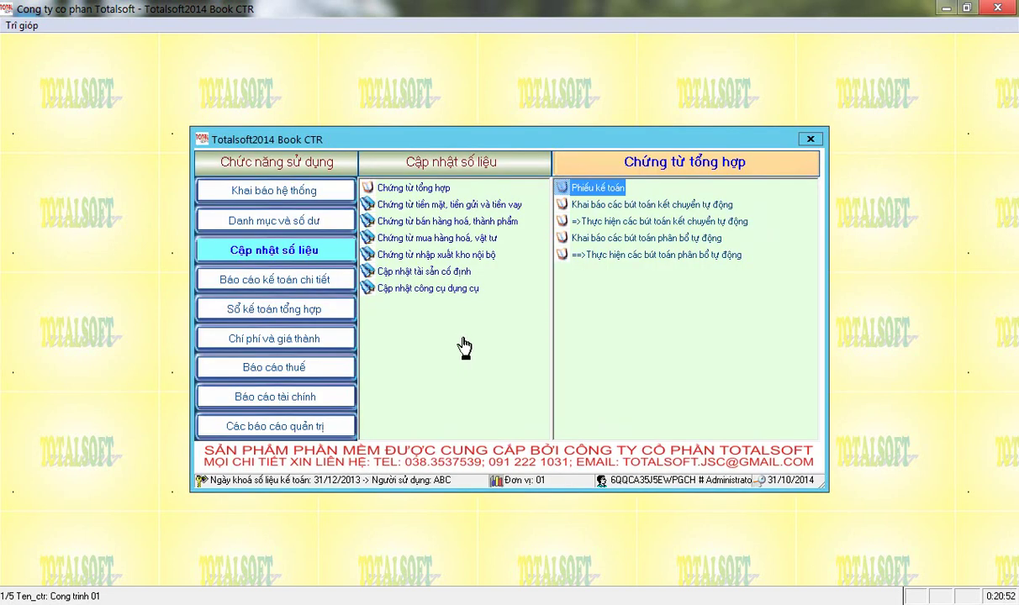
left_click(436, 225)
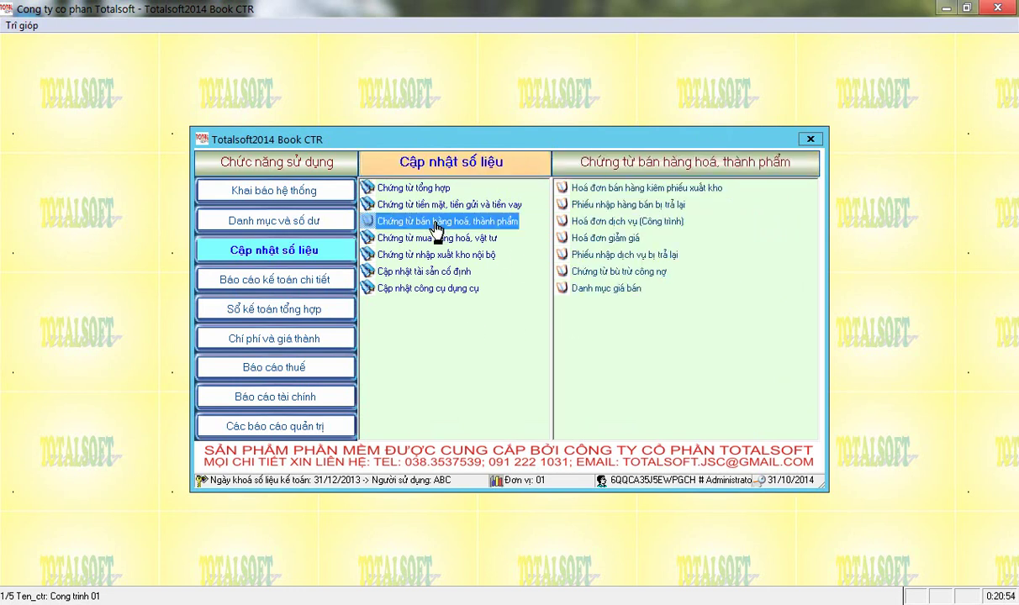
left_click(617, 274)
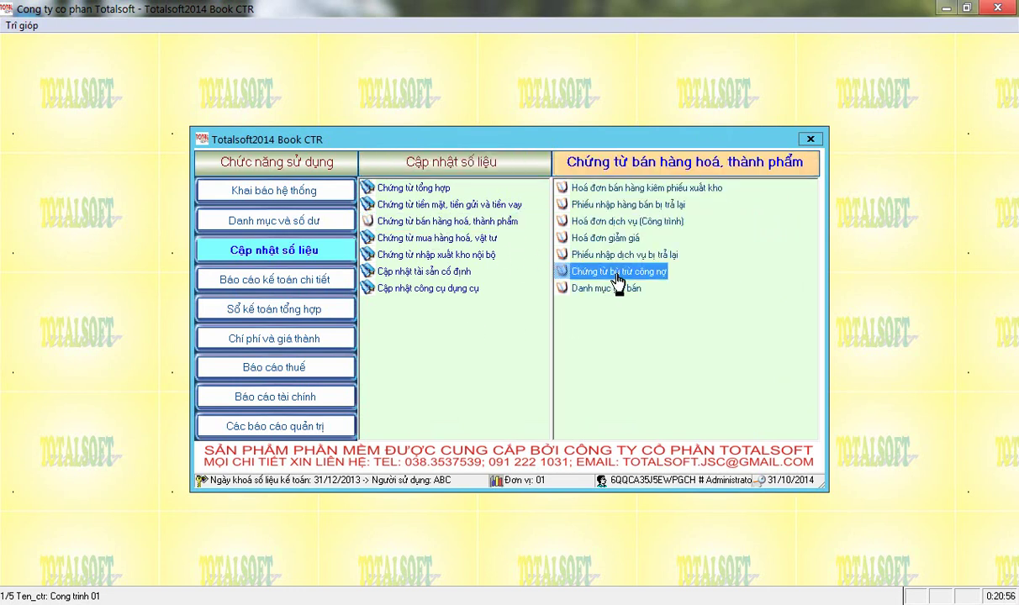
left_click(429, 238)
left_click(592, 289)
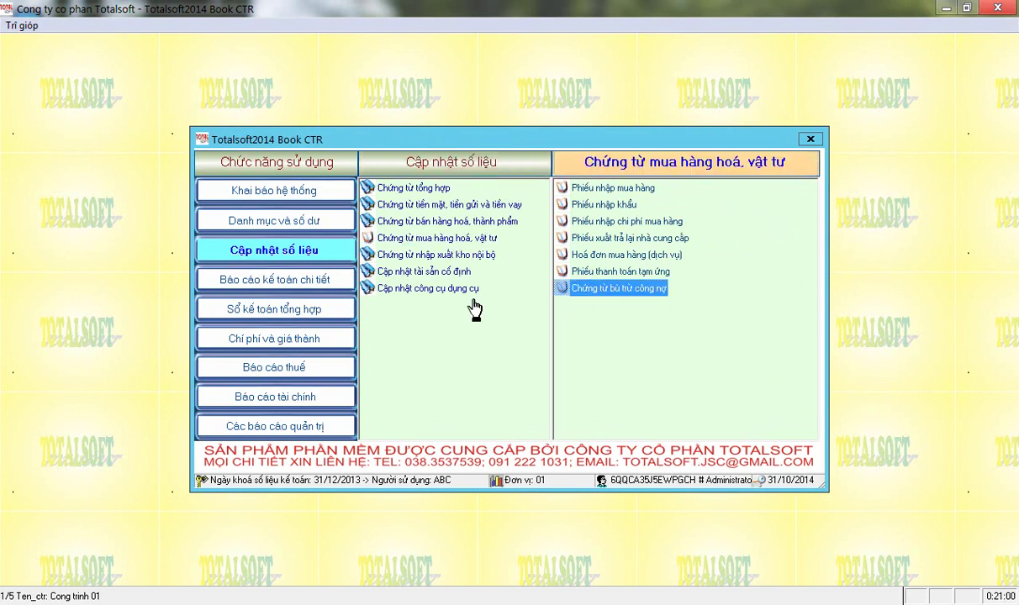